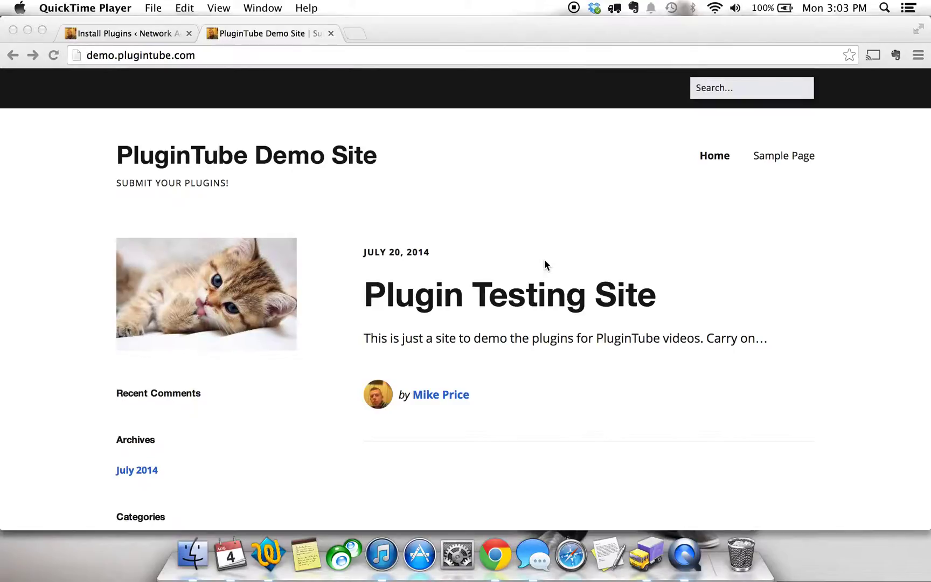
Step: Search the plugin directory for 'announcer'
{"action": "left_click", "coordinate": [95, 32]}
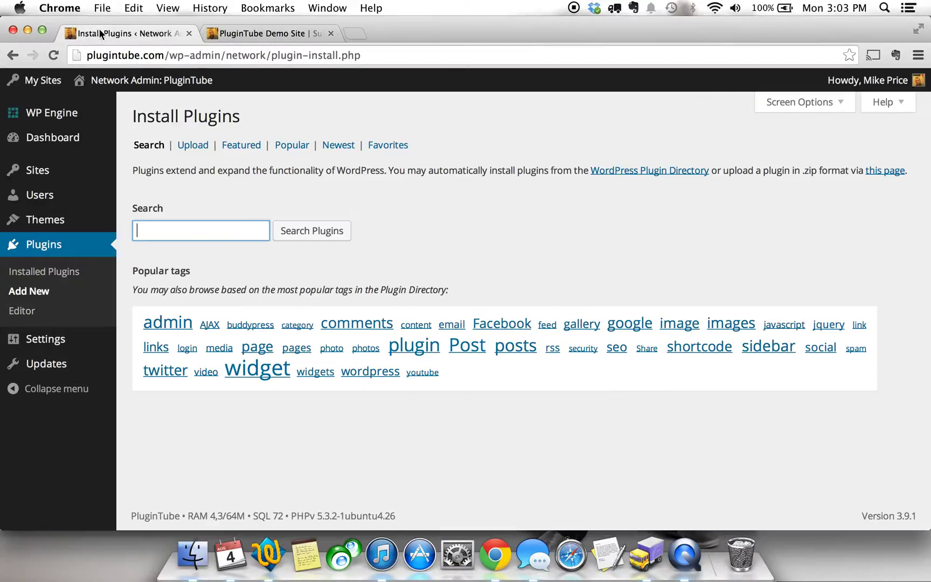
{"action": "type", "text": "annou"}
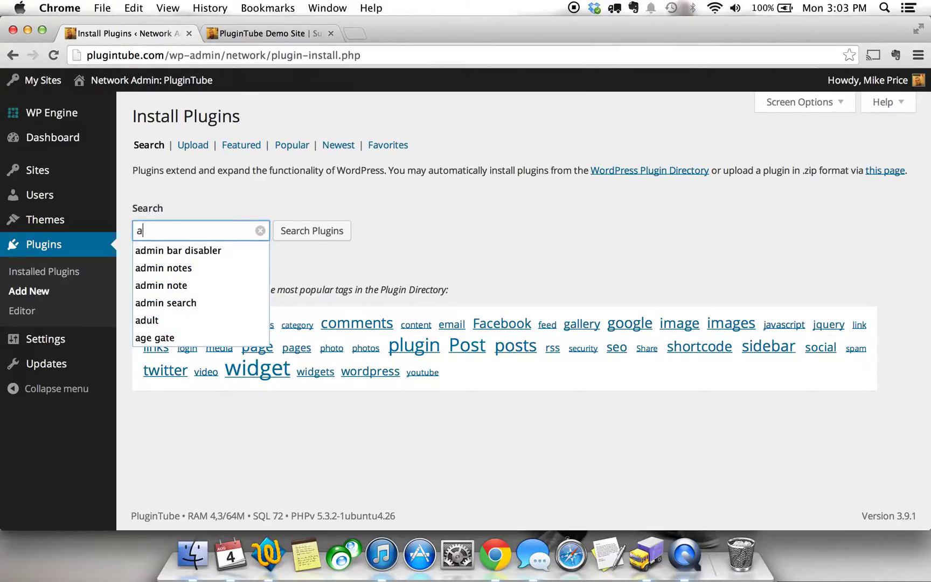
{"action": "type", "text": "ncer"}
{"action": "key", "text": "BackSpace"}
{"action": "key", "text": "BackSpace"}
{"action": "type", "text": "cer"}
{"action": "key", "text": "Return"}
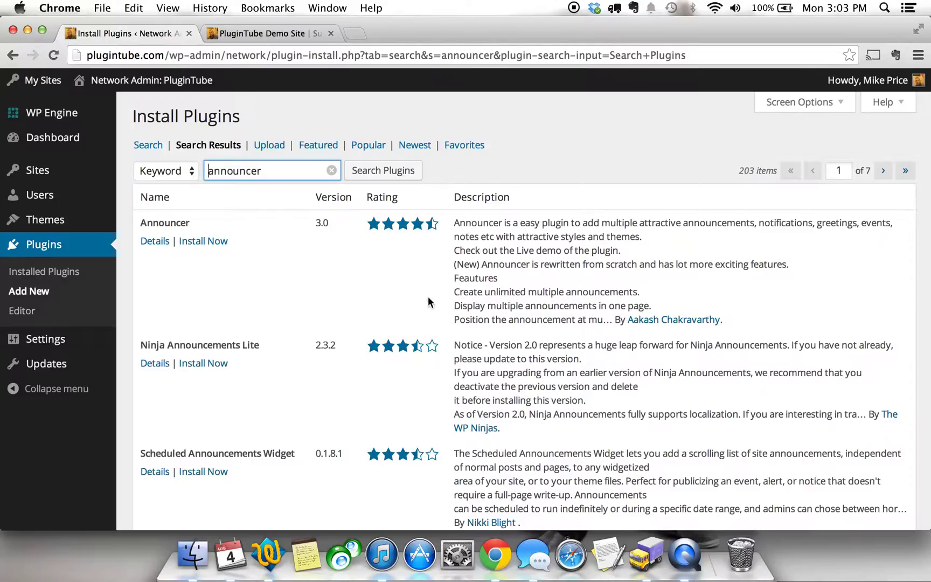
Step: Install the Announcer plugin without a restore point and network activate it
{"action": "left_click", "coordinate": [215, 242]}
{"action": "left_click", "coordinate": [569, 204]}
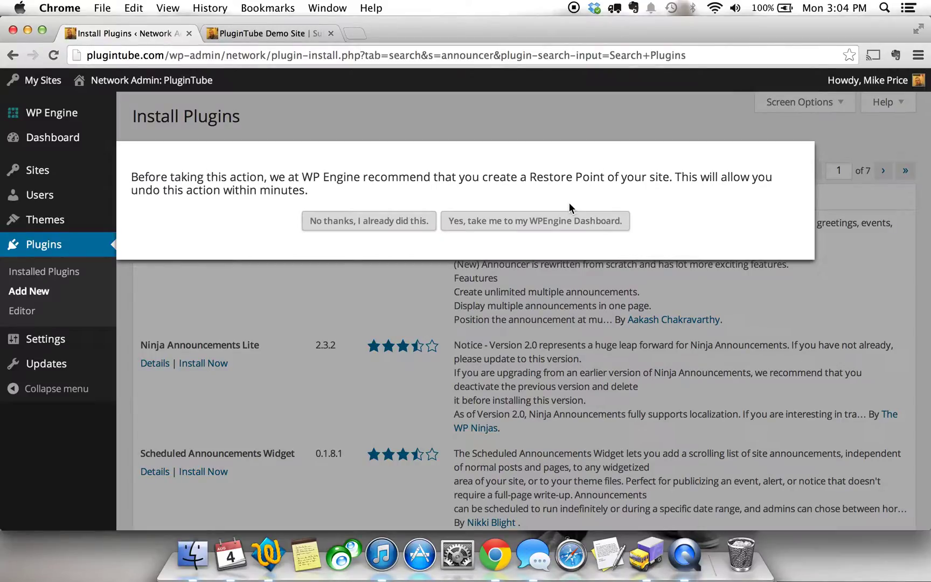
{"action": "left_click", "coordinate": [377, 221]}
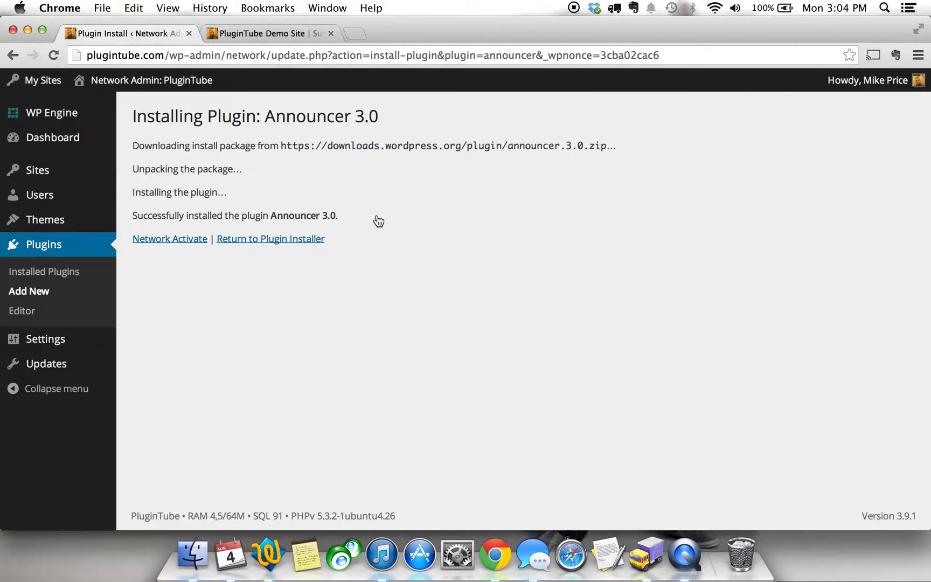
{"action": "left_click", "coordinate": [187, 245]}
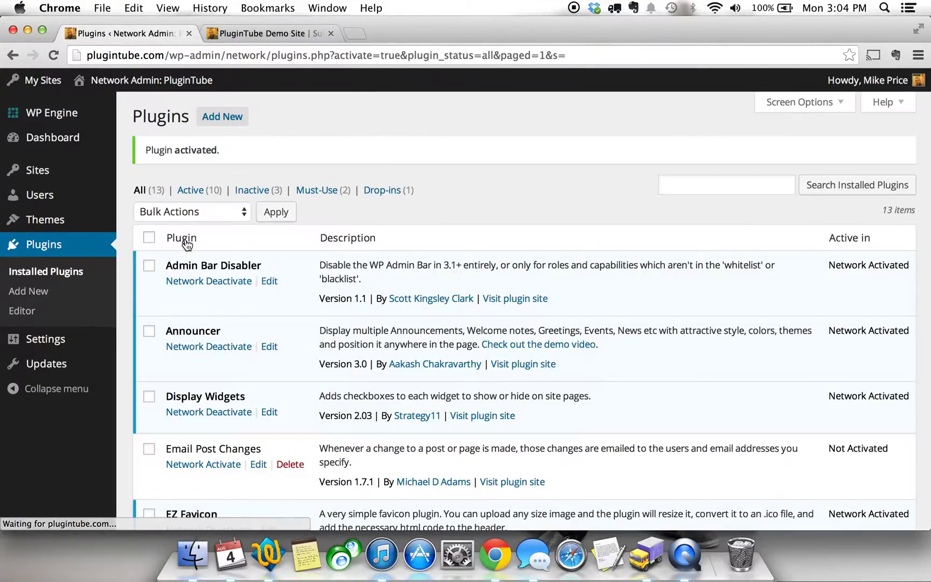
Step: Open Settings > Announcer on the PluginTube Demo Site after a glance at its front page
{"action": "mouse_move", "coordinate": [24, 81]}
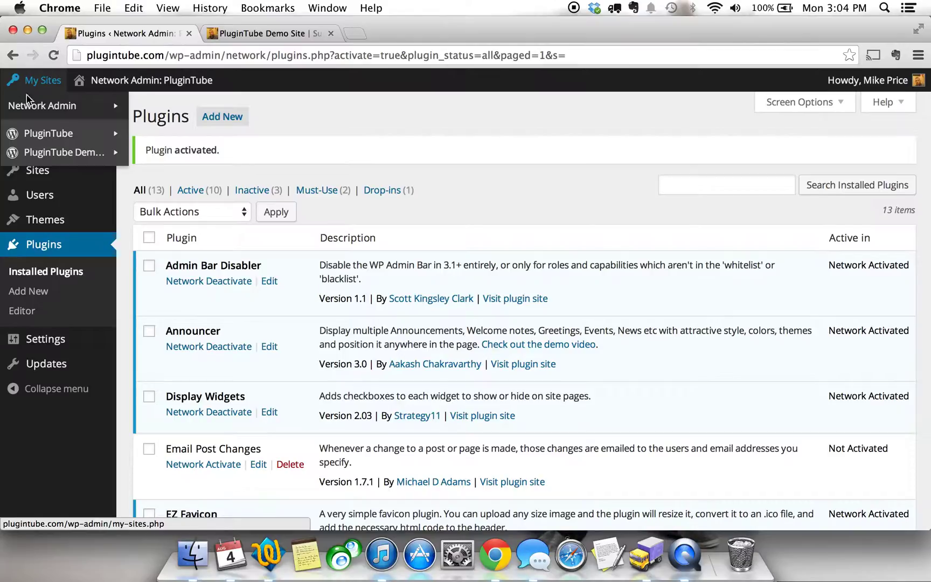
{"action": "left_click", "coordinate": [43, 153]}
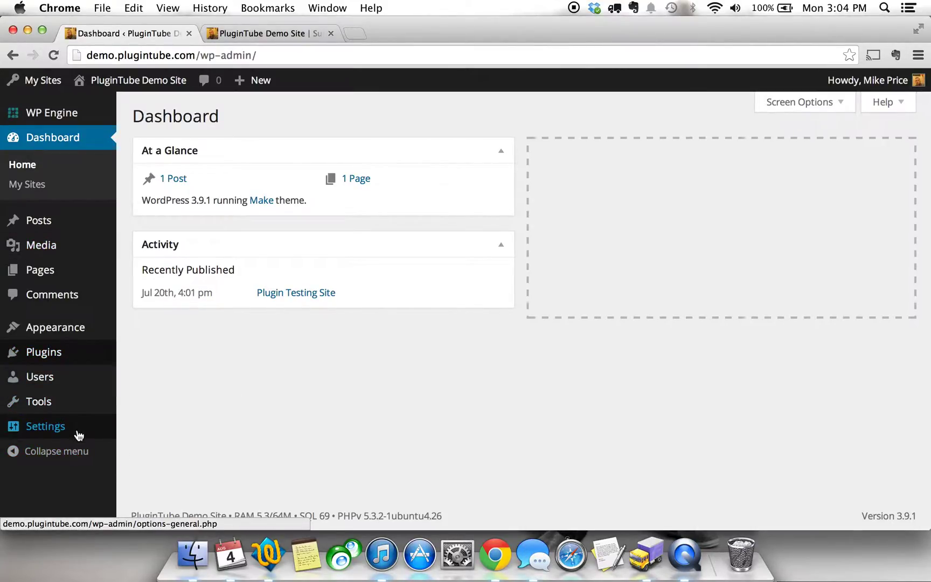
{"action": "mouse_move", "coordinate": [79, 435]}
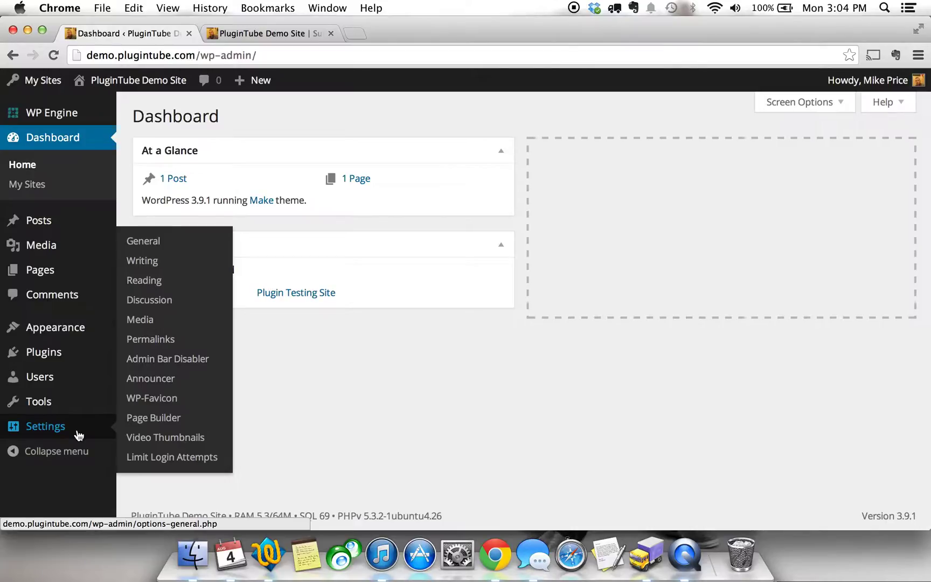
{"action": "left_click", "coordinate": [161, 385]}
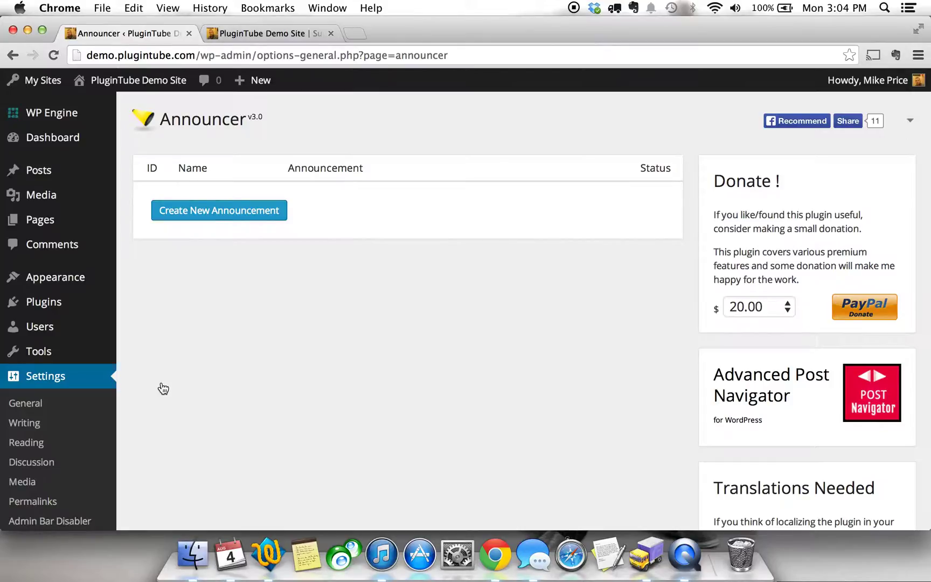
{"action": "left_click", "coordinate": [283, 33]}
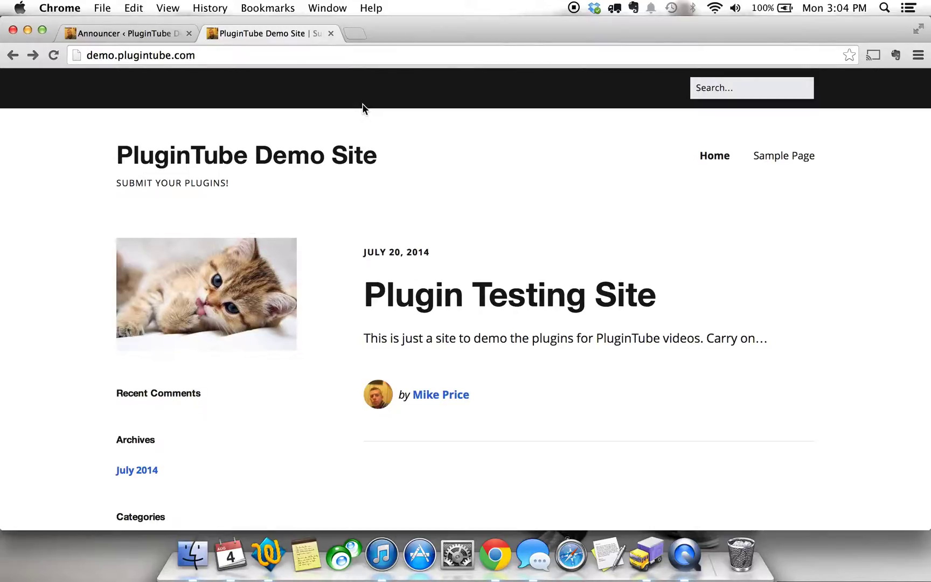
{"action": "left_click", "coordinate": [157, 33]}
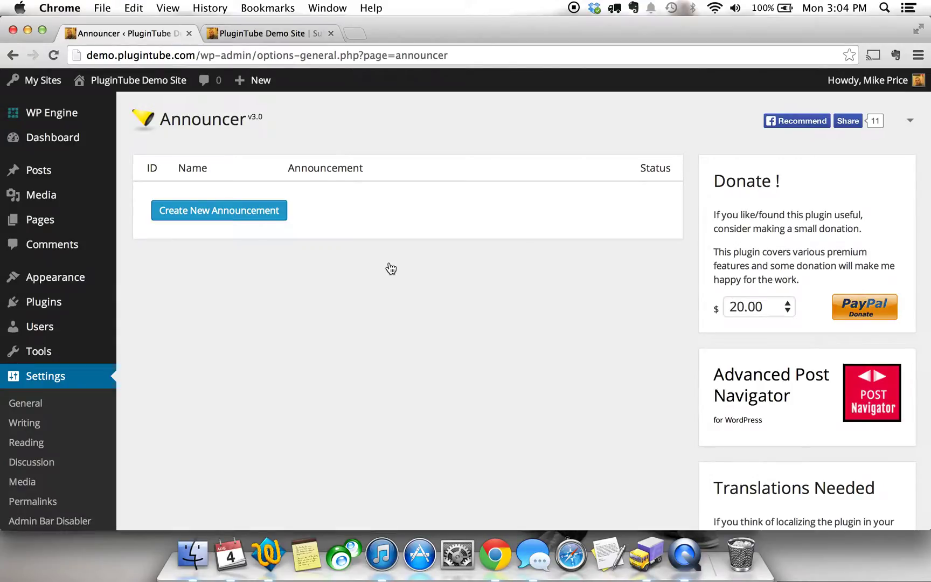
Step: Create a new announcement and name it 'Test'
{"action": "left_click", "coordinate": [259, 214]}
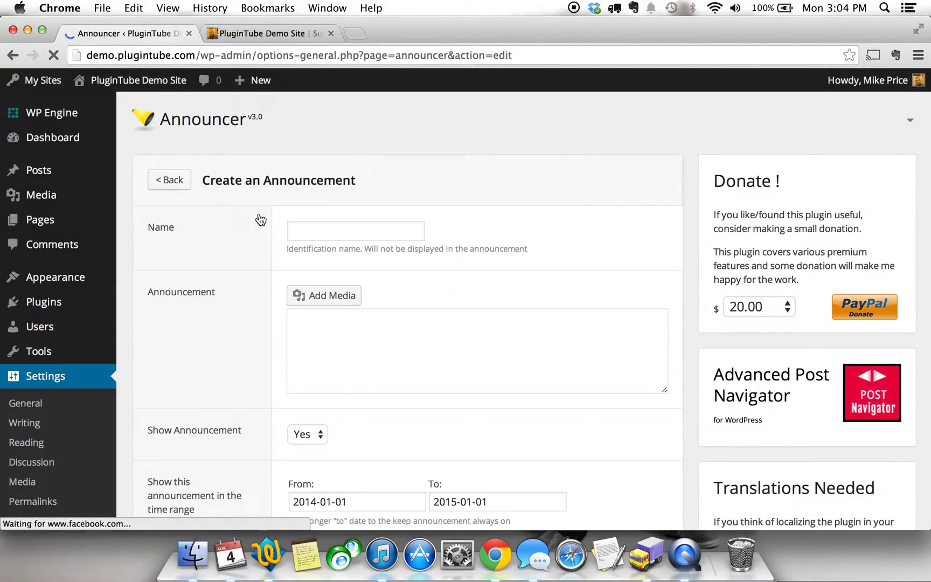
{"action": "left_click", "coordinate": [337, 232]}
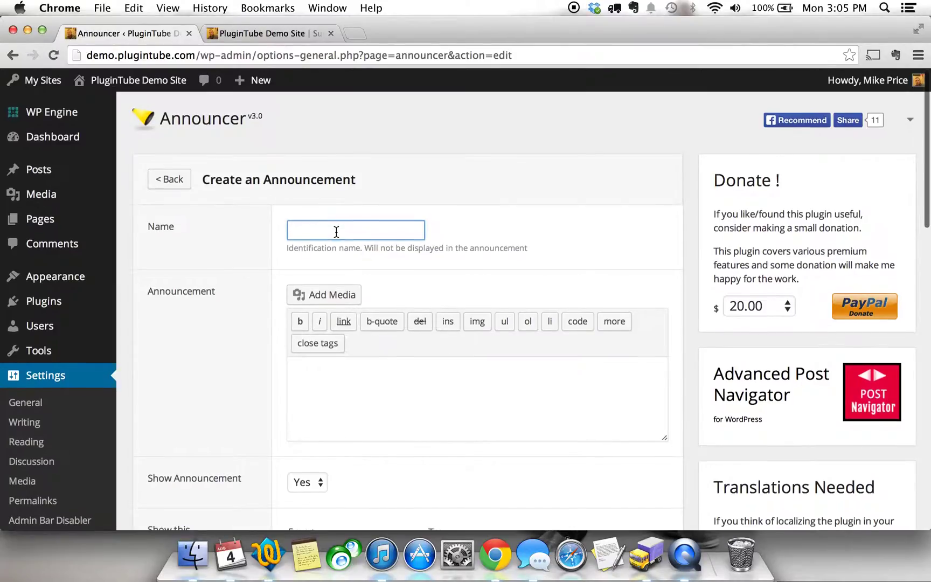
{"action": "scroll", "coordinate": [335, 231], "scroll_direction": "down", "scroll_amount": 3}
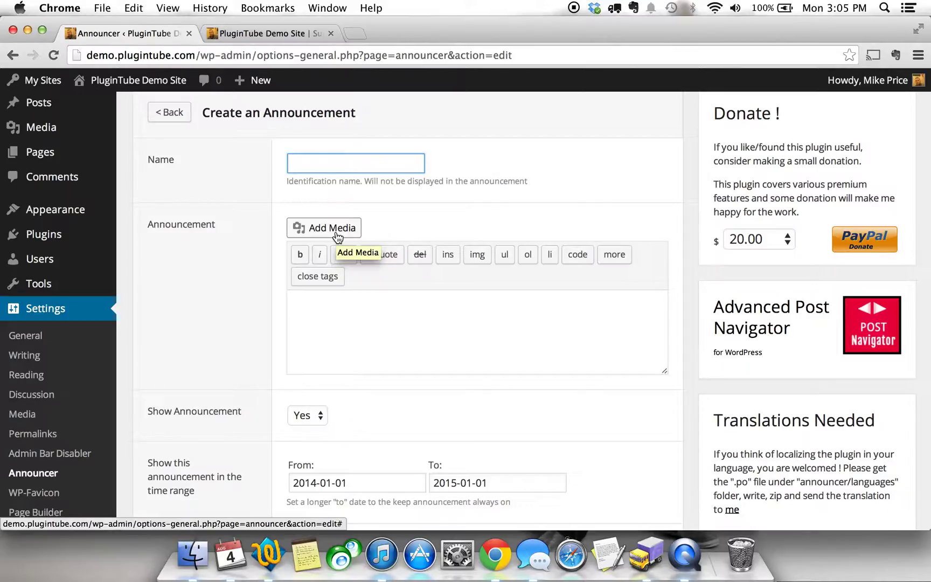
{"action": "type", "text": "Test"}
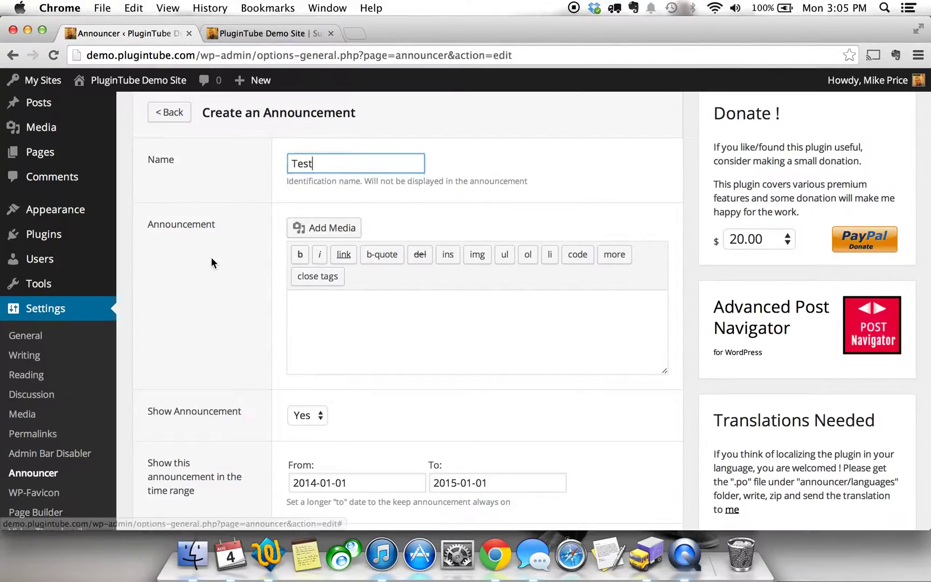
Step: Enter 'Hey, Welcome to PluginTube' as the announcement text
{"action": "left_click", "coordinate": [386, 321]}
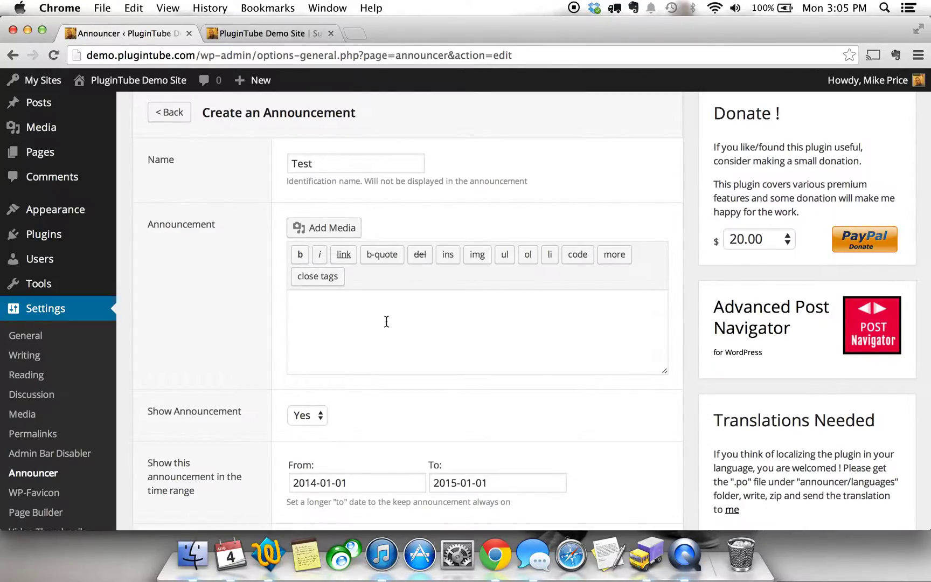
{"action": "scroll", "coordinate": [386, 321], "scroll_direction": "down", "scroll_amount": 2}
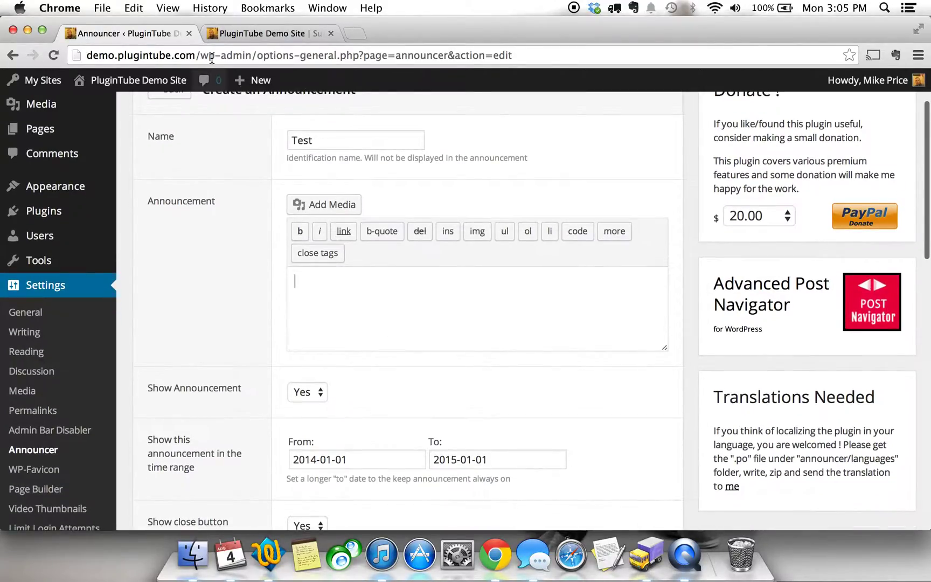
{"action": "left_click", "coordinate": [230, 36]}
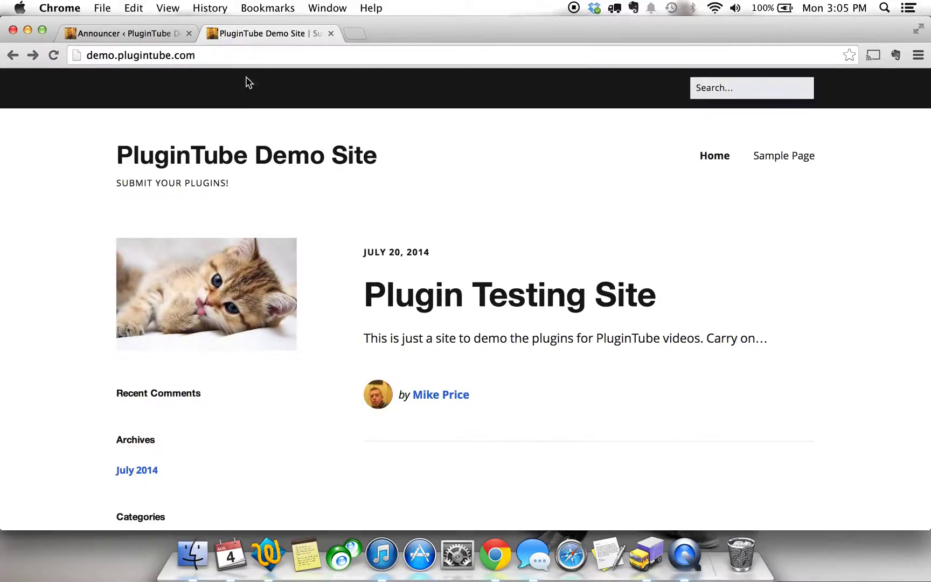
{"action": "left_click", "coordinate": [117, 31]}
{"action": "left_click", "coordinate": [386, 329]}
{"action": "type", "text": "Hey, WElcom"}
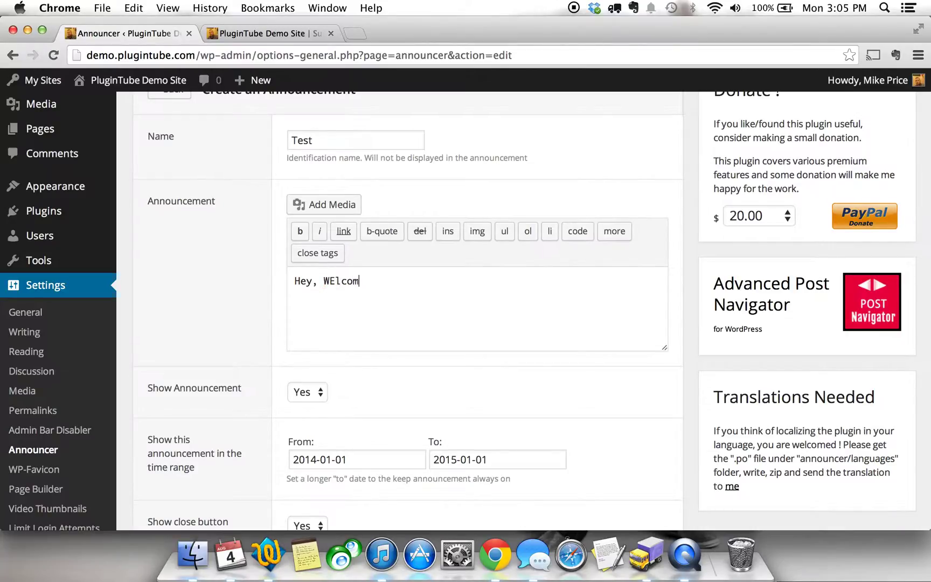
{"action": "key", "text": "BackSpace"}
{"action": "key", "text": "BackSpace"}
{"action": "key", "text": "BackSpace"}
{"action": "key", "text": "BackSpace"}
{"action": "key", "text": "BackSpace"}
{"action": "type", "text": "elcome to PluginTube"}
{"action": "scroll", "coordinate": [462, 260], "scroll_direction": "down", "scroll_amount": 5}
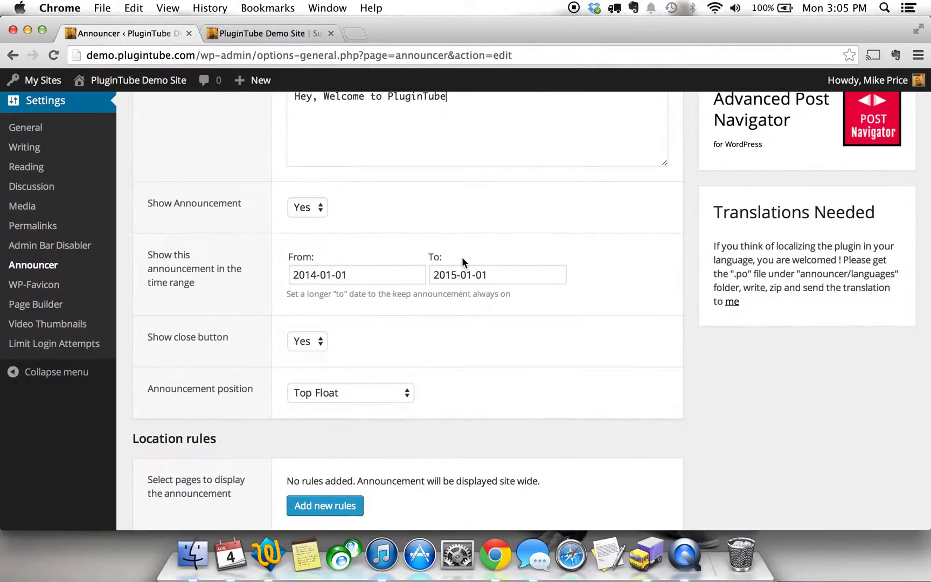
{"action": "left_click", "coordinate": [315, 199]}
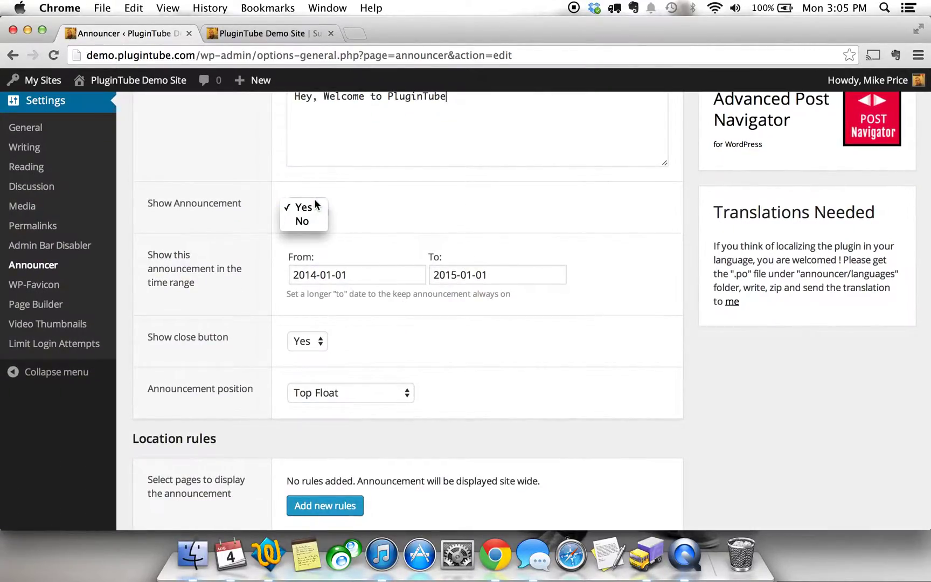
{"action": "left_click", "coordinate": [315, 209]}
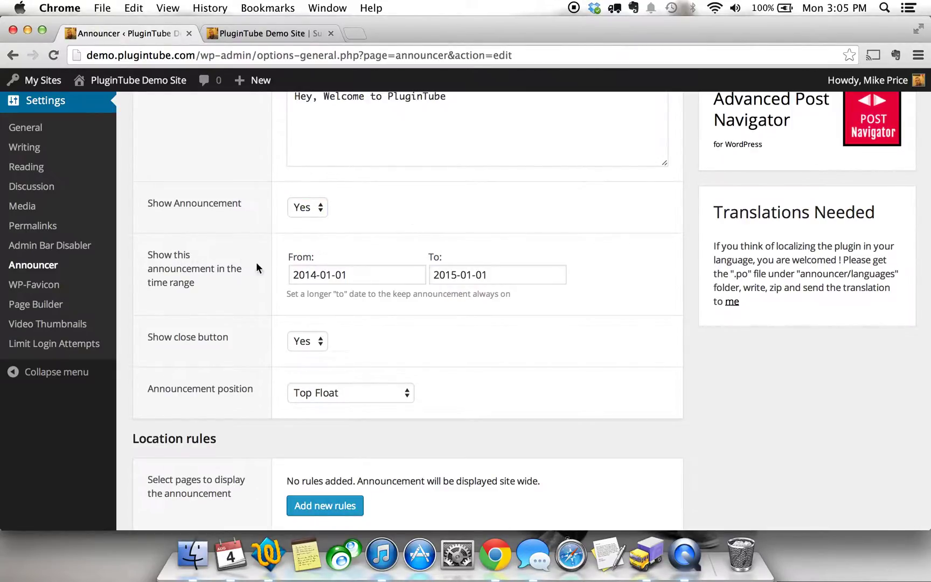
{"action": "left_click", "coordinate": [317, 207]}
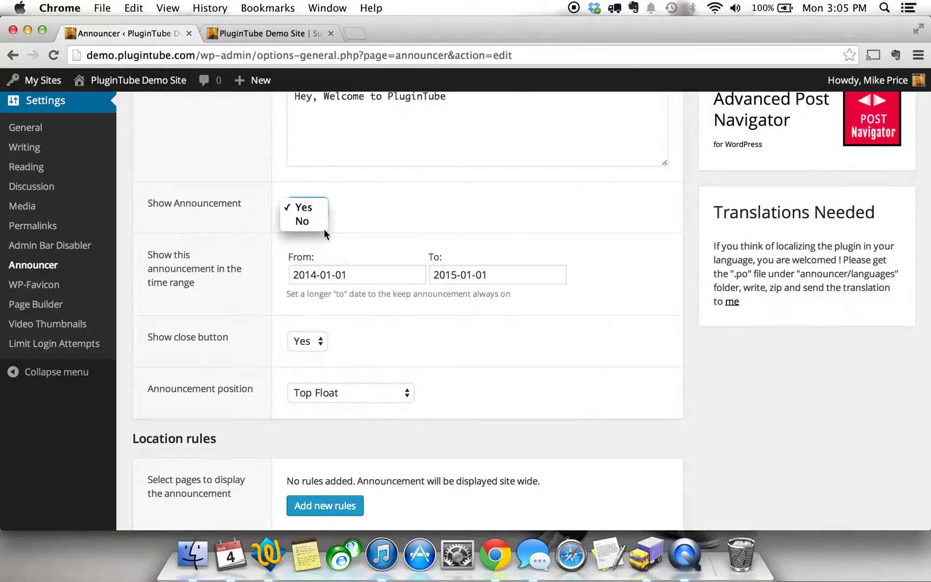
{"action": "left_click", "coordinate": [337, 214]}
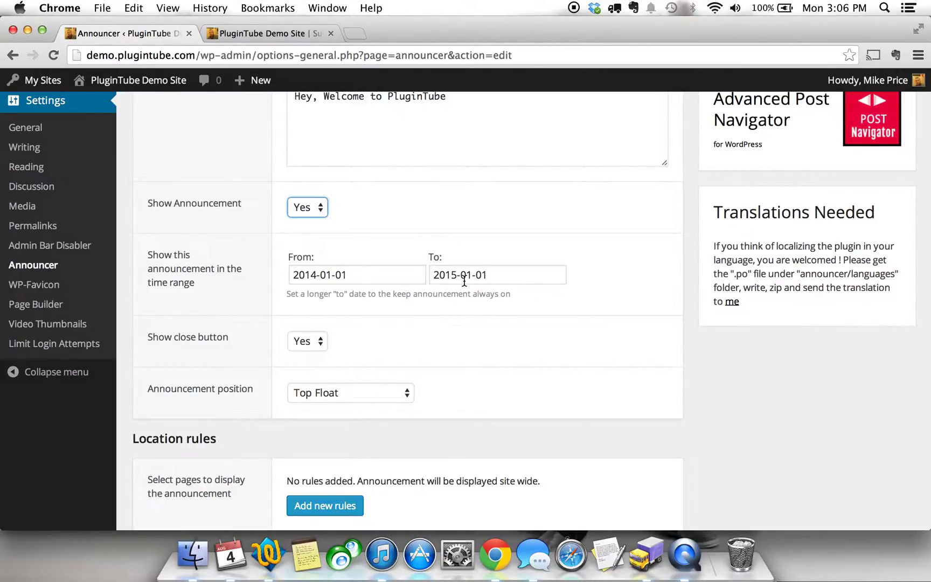
{"action": "scroll", "coordinate": [465, 280], "scroll_direction": "down", "scroll_amount": 2}
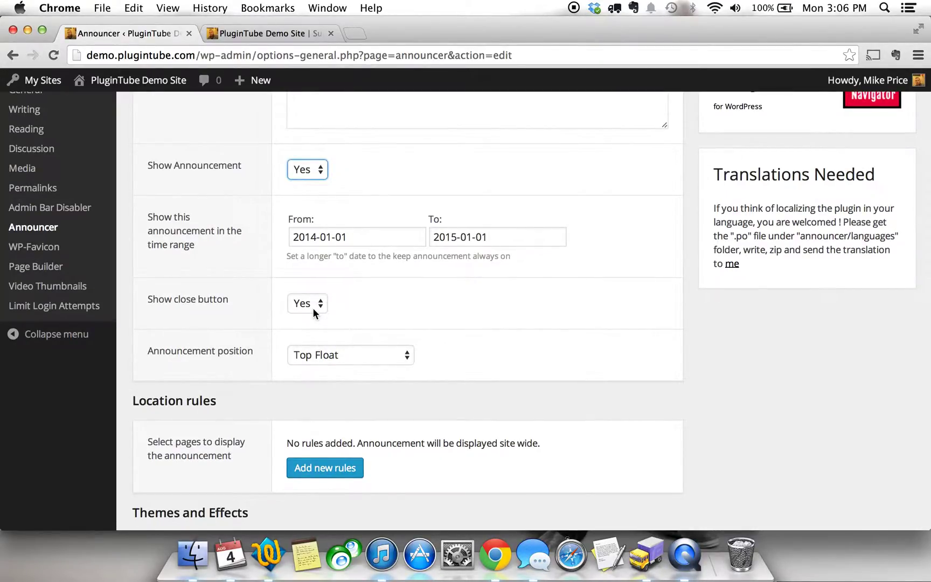
{"action": "left_click", "coordinate": [285, 34]}
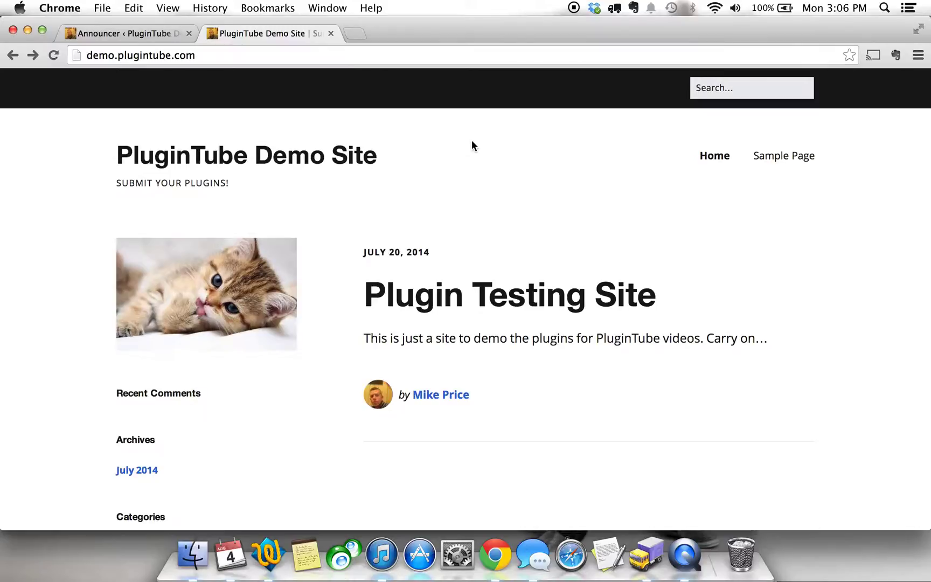
{"action": "left_click", "coordinate": [155, 33]}
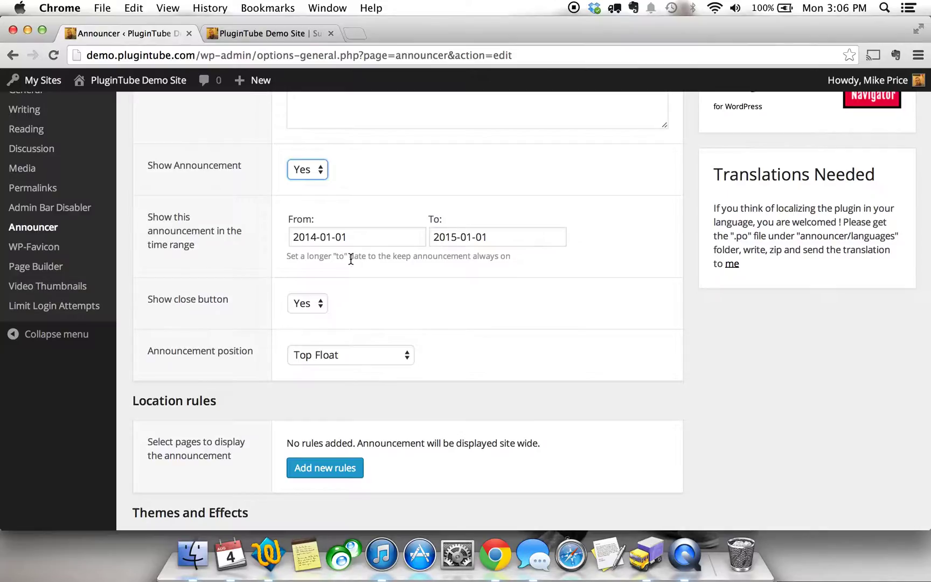
{"action": "scroll", "coordinate": [350, 260], "scroll_direction": "down", "scroll_amount": 5}
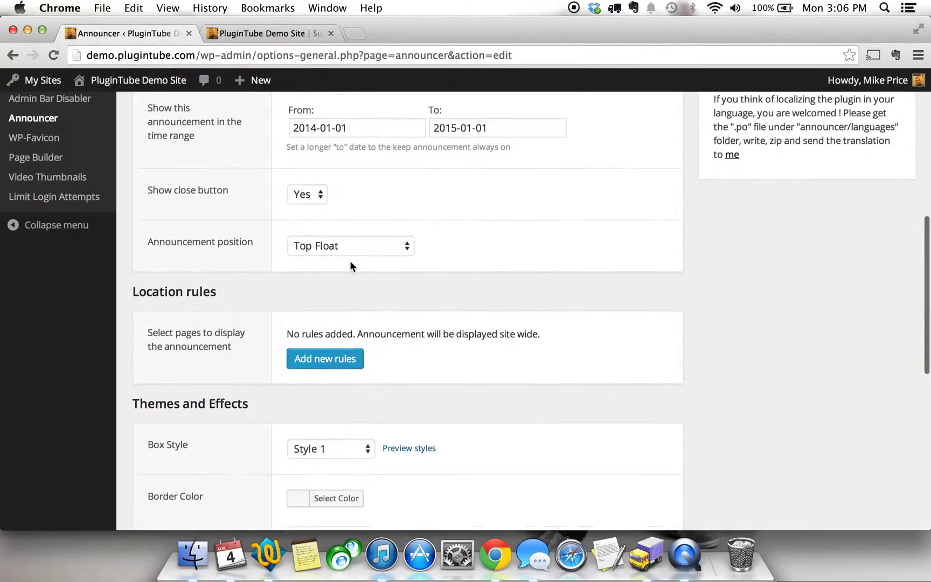
{"action": "left_click", "coordinate": [396, 218]}
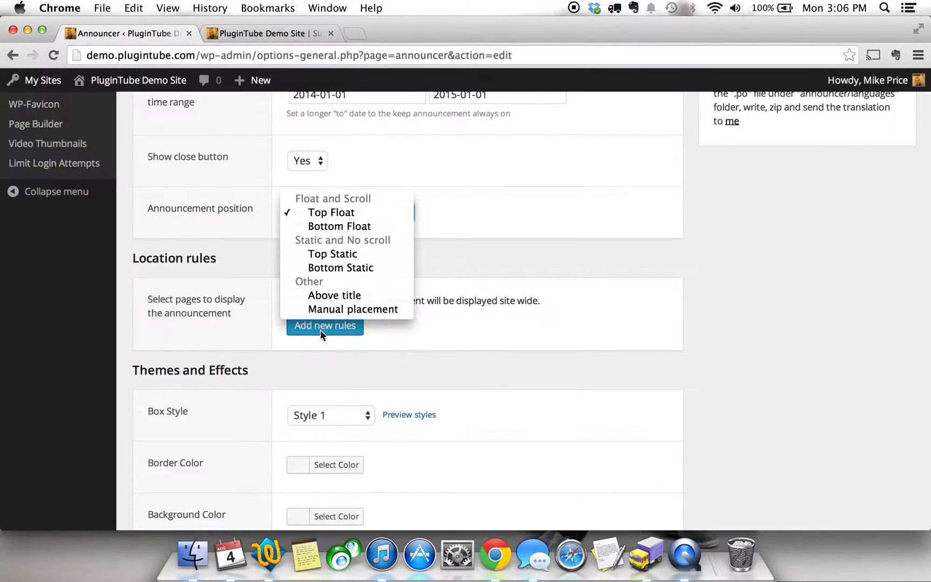
{"action": "left_click", "coordinate": [505, 229]}
{"action": "scroll", "coordinate": [507, 231], "scroll_direction": "down", "scroll_amount": 4}
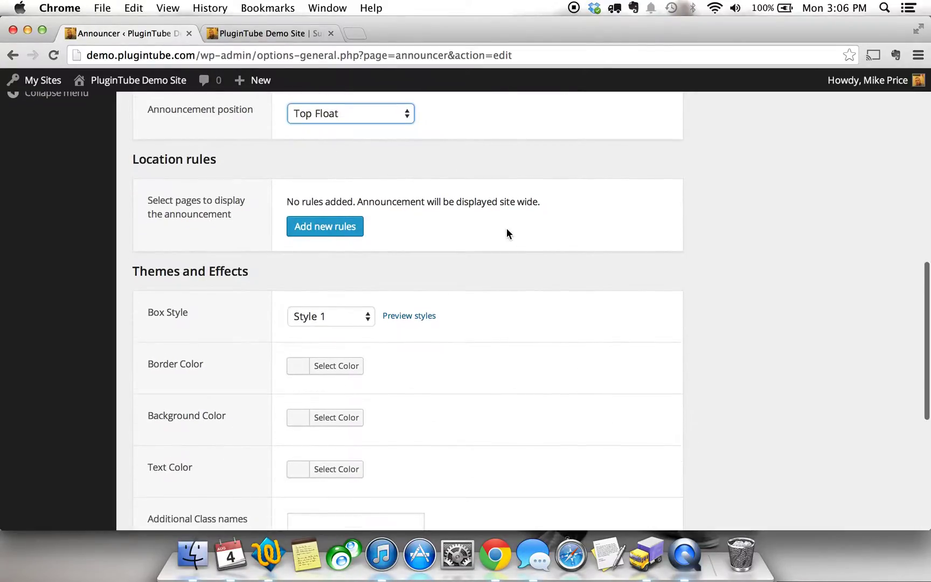
{"action": "scroll", "coordinate": [506, 233], "scroll_direction": "down", "scroll_amount": 1}
{"action": "left_click", "coordinate": [361, 227]}
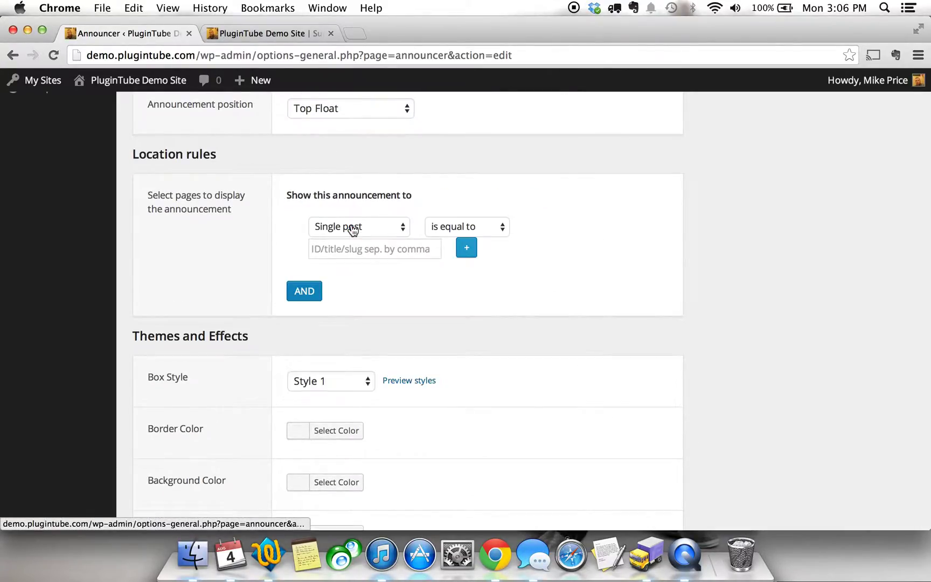
{"action": "left_click", "coordinate": [393, 227]}
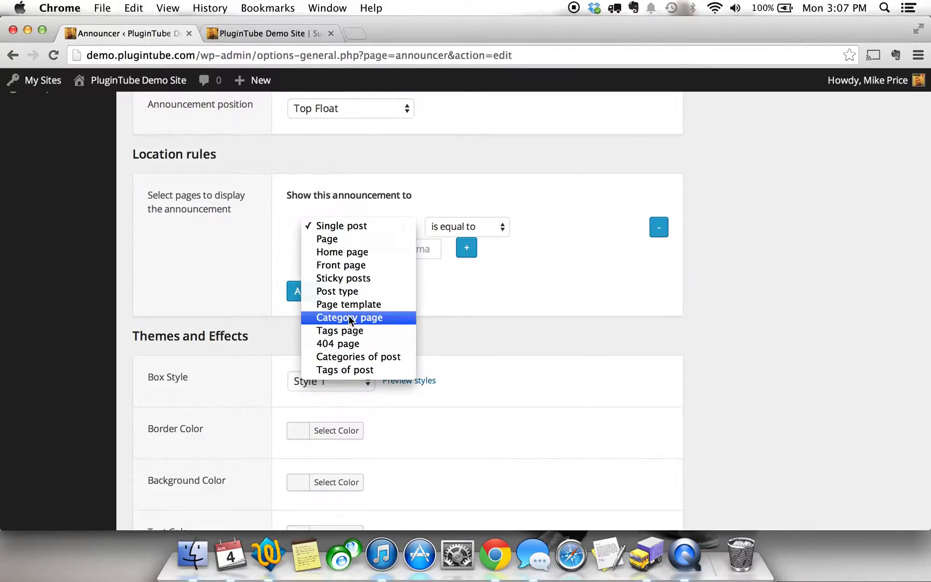
{"action": "left_click", "coordinate": [325, 252]}
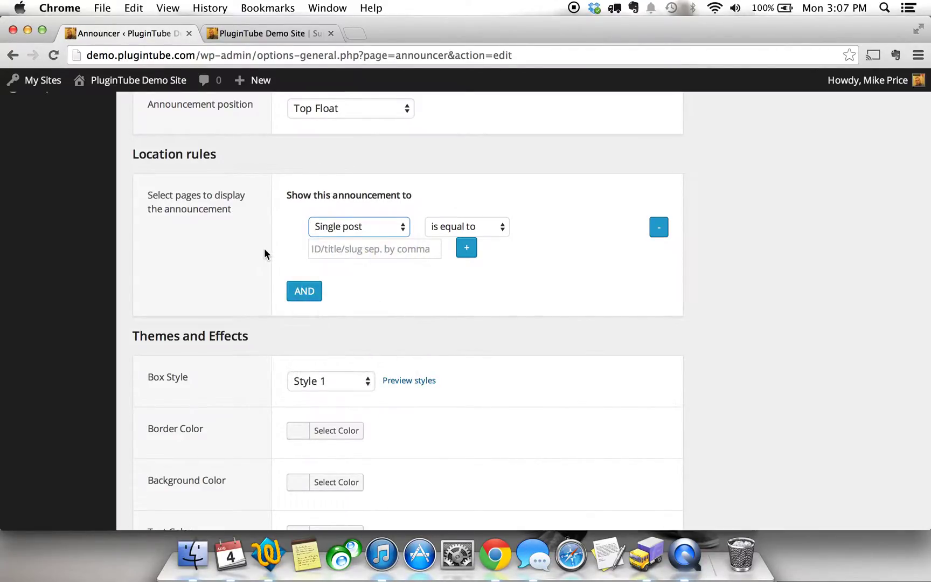
{"action": "left_click", "coordinate": [340, 225]}
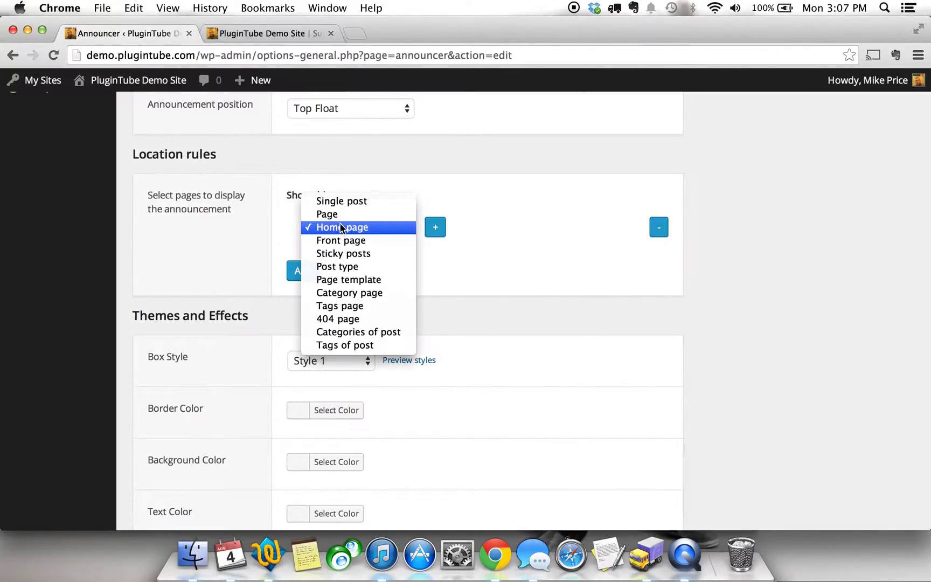
{"action": "left_click", "coordinate": [491, 197]}
{"action": "left_click", "coordinate": [659, 227]}
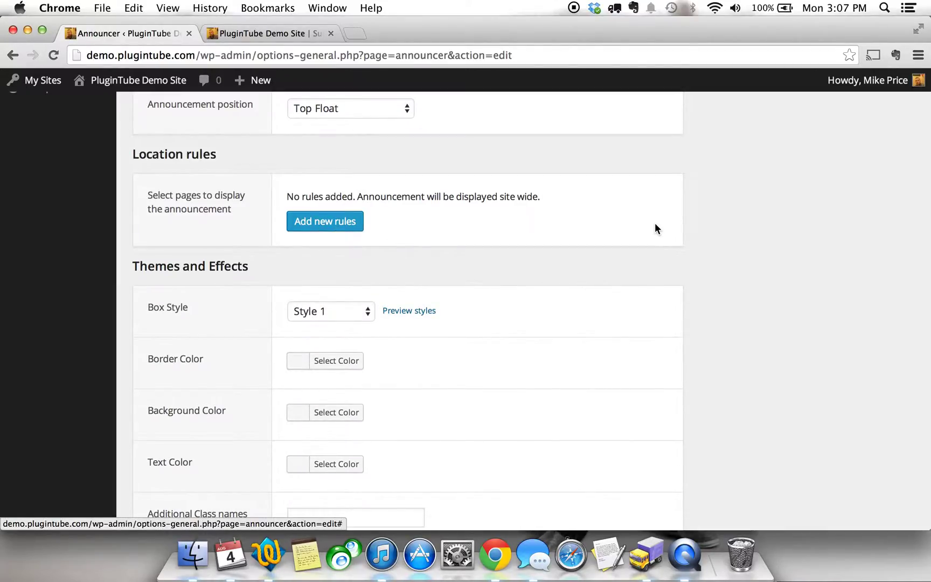
{"action": "scroll", "coordinate": [421, 196], "scroll_direction": "down", "scroll_amount": 3}
{"action": "scroll", "coordinate": [420, 198], "scroll_direction": "down", "scroll_amount": 4}
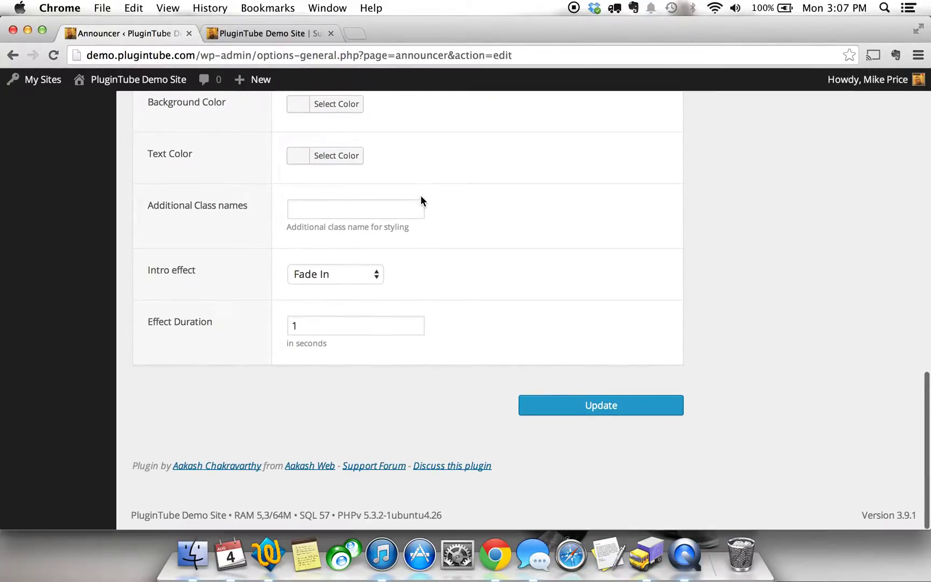
{"action": "scroll", "coordinate": [420, 198], "scroll_direction": "up", "scroll_amount": 3}
{"action": "scroll", "coordinate": [422, 198], "scroll_direction": "up", "scroll_amount": 1}
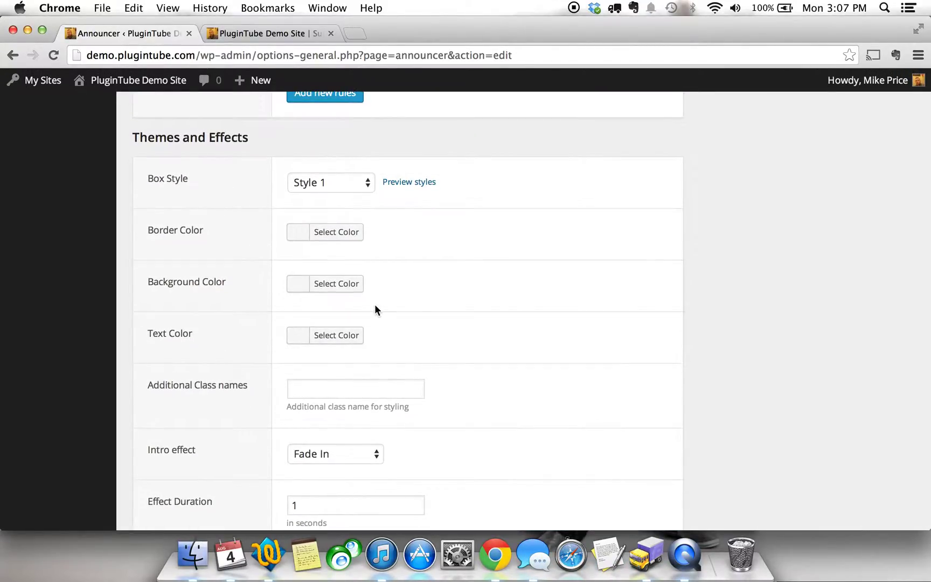
{"action": "scroll", "coordinate": [375, 305], "scroll_direction": "down", "scroll_amount": 6}
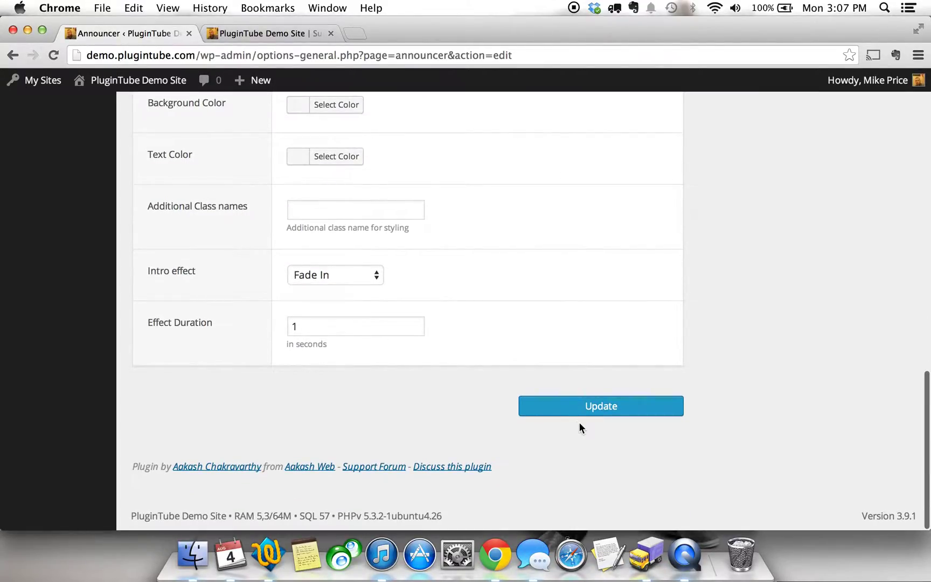
Step: Save the announcement and reload the demo site's front page to check for the banner
{"action": "left_click", "coordinate": [582, 410]}
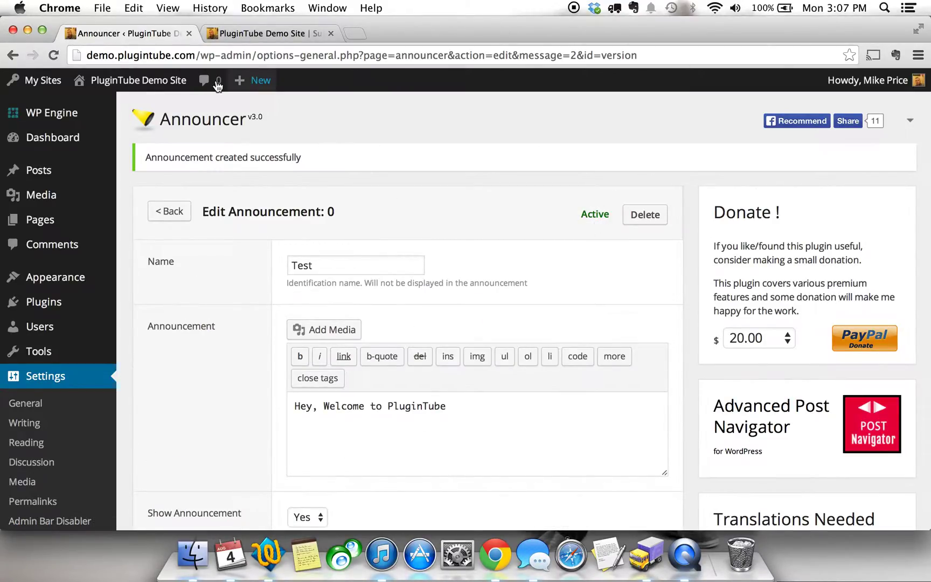
{"action": "left_click", "coordinate": [237, 31]}
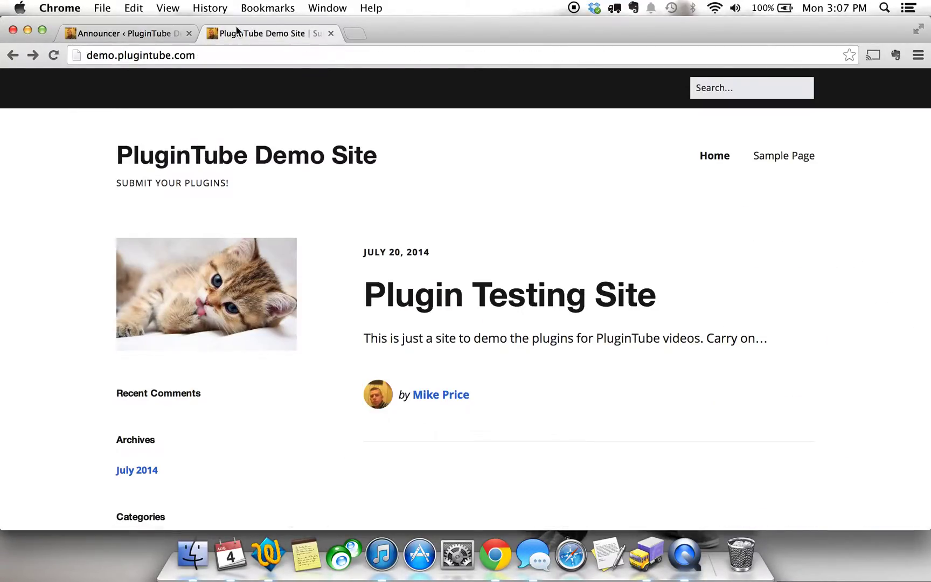
{"action": "left_click", "coordinate": [53, 55]}
Step: Update the Test announcement settings a second time
{"action": "left_click", "coordinate": [141, 33]}
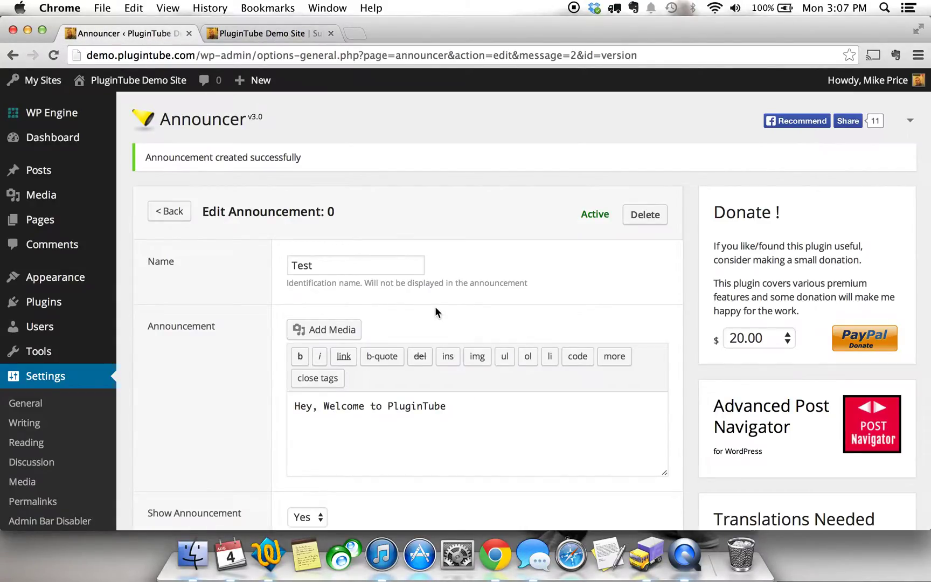
{"action": "scroll", "coordinate": [374, 219], "scroll_direction": "down", "scroll_amount": 5}
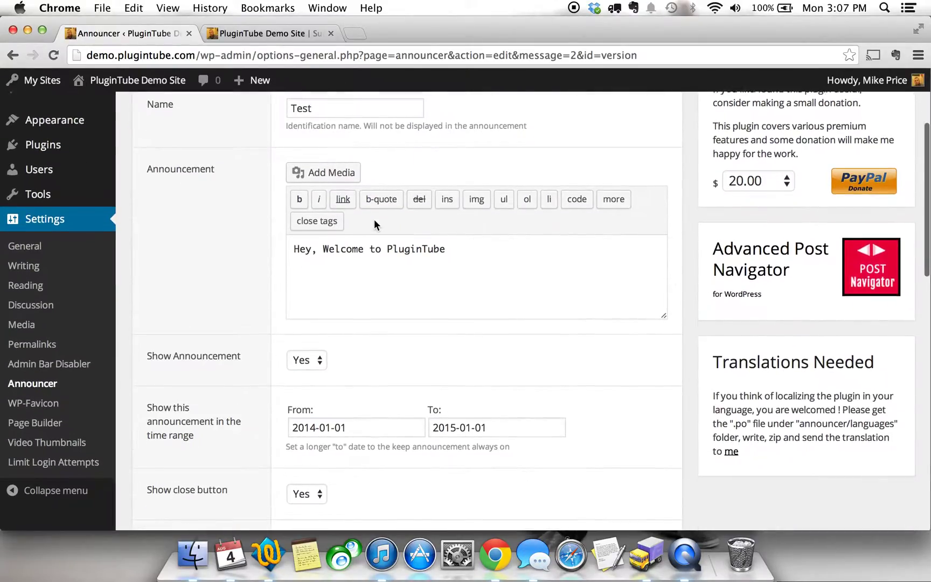
{"action": "scroll", "coordinate": [374, 218], "scroll_direction": "down", "scroll_amount": 10}
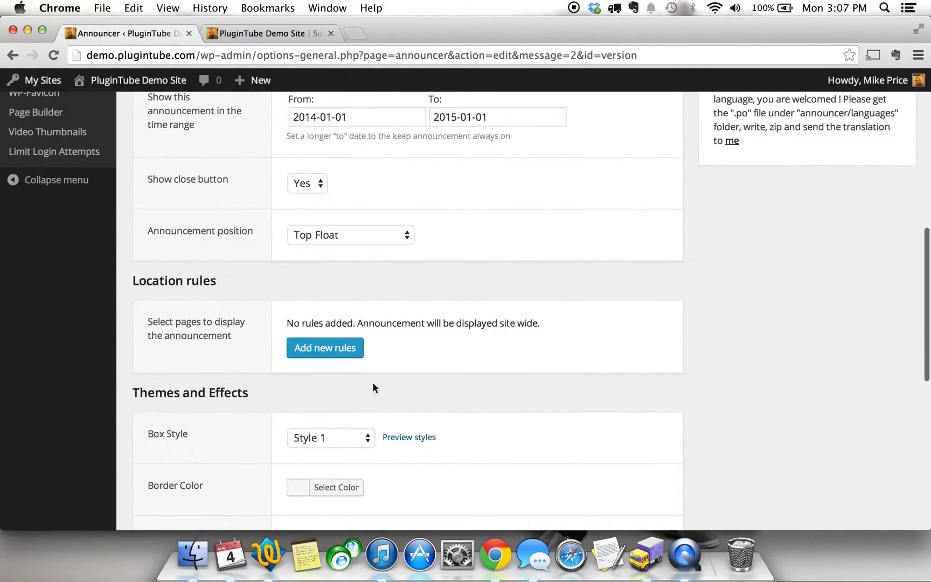
{"action": "scroll", "coordinate": [374, 388], "scroll_direction": "down", "scroll_amount": 12}
{"action": "left_click", "coordinate": [621, 420]}
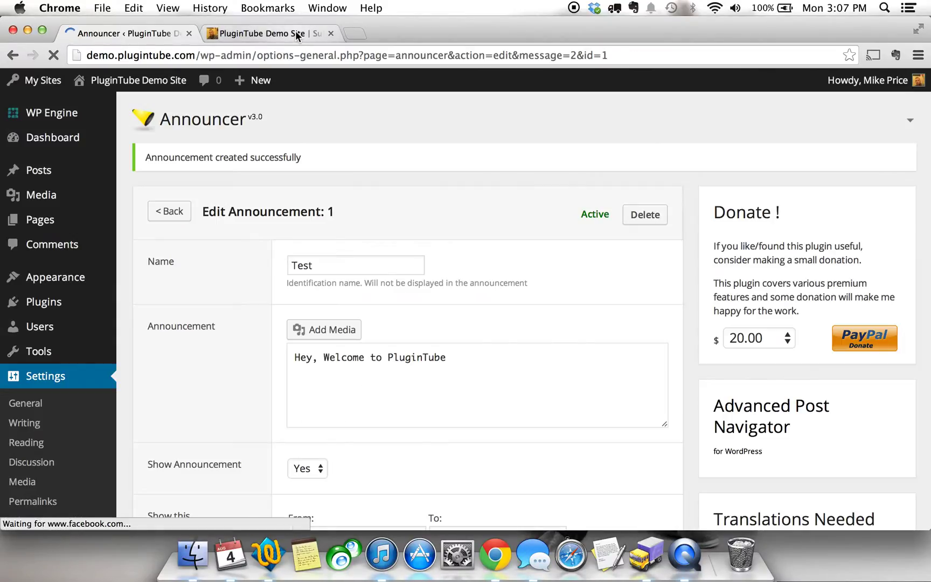
Step: Reload the PluginTube Demo Site front page to view the new welcome banner
{"action": "left_click", "coordinate": [297, 34]}
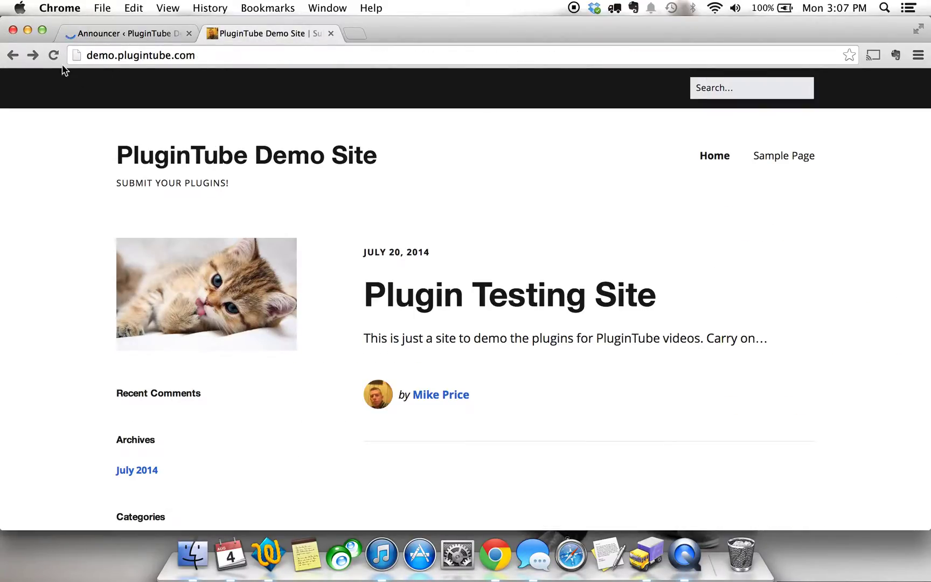
{"action": "left_click", "coordinate": [53, 55]}
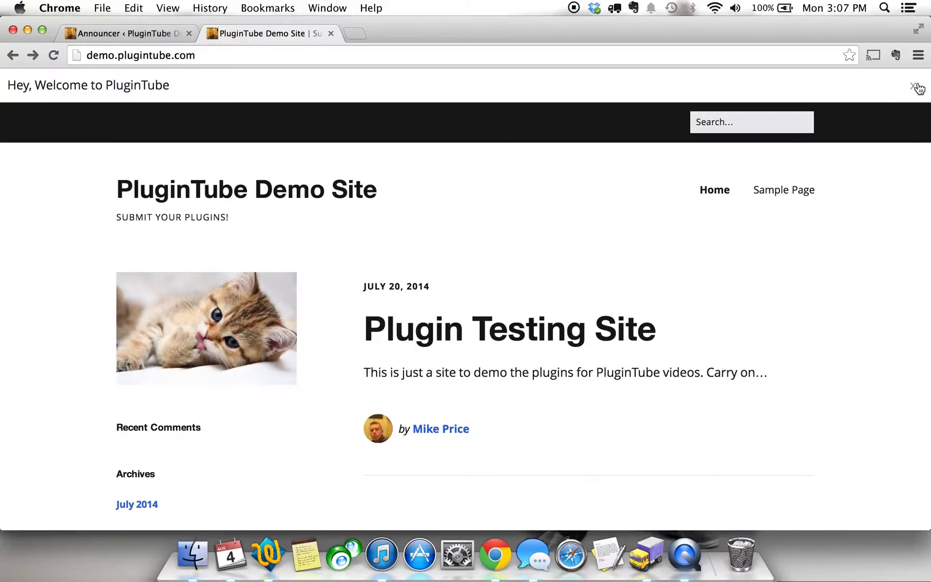
{"action": "scroll", "coordinate": [281, 148], "scroll_direction": "down", "scroll_amount": 10}
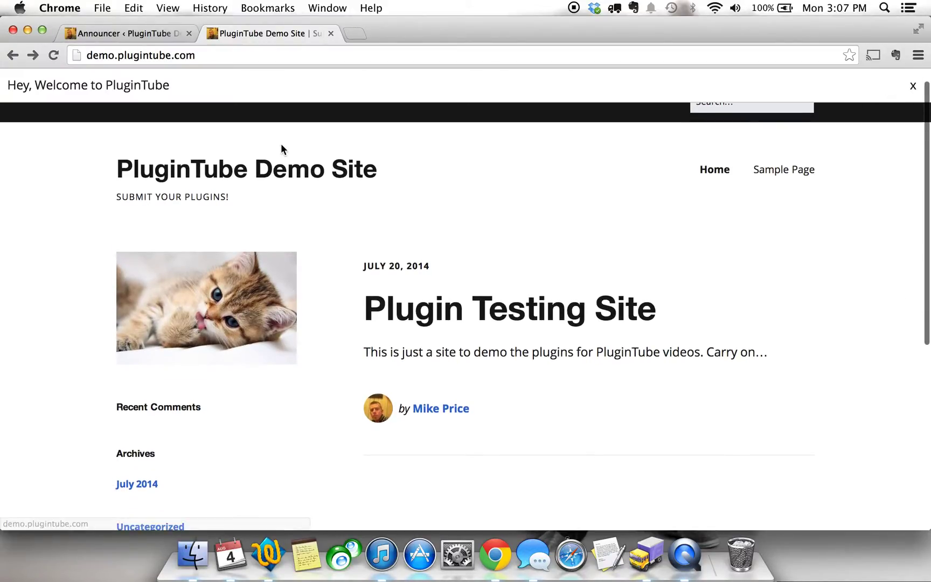
{"action": "scroll", "coordinate": [280, 149], "scroll_direction": "up", "scroll_amount": 10}
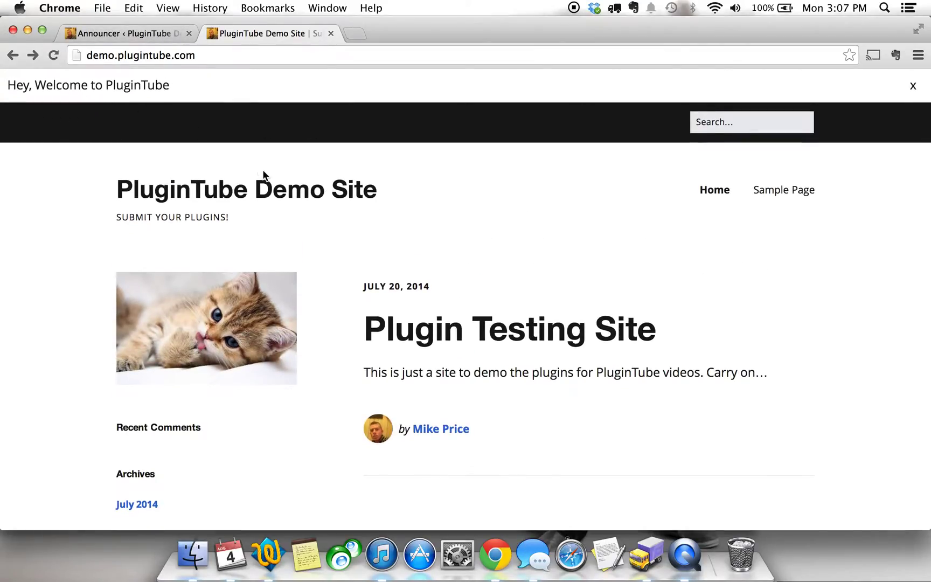
{"action": "left_click", "coordinate": [112, 35]}
Step: Wrap the announcement text in <center></center> tags and update the announcement
{"action": "left_click", "coordinate": [294, 406]}
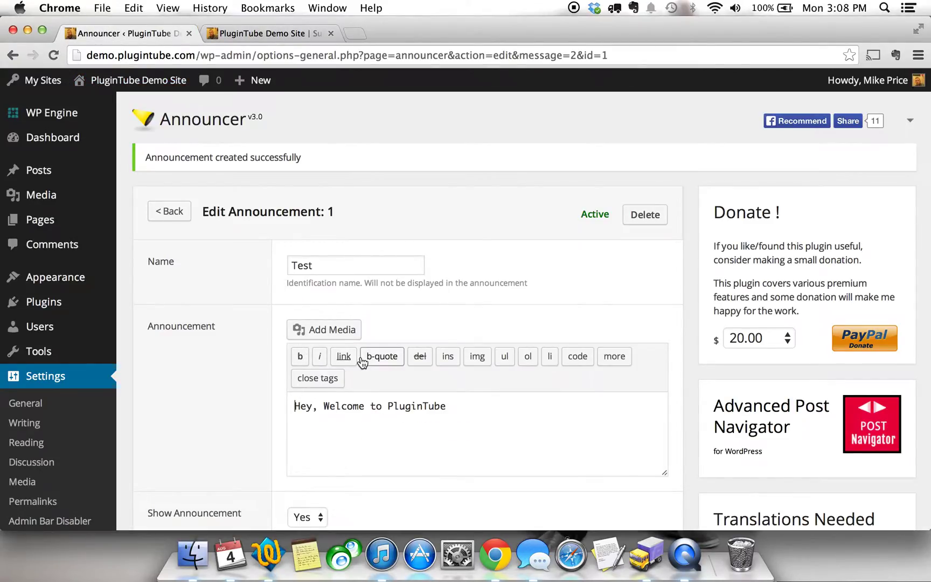
{"action": "type", "text": "<center>"}
{"action": "left_click", "coordinate": [563, 415]}
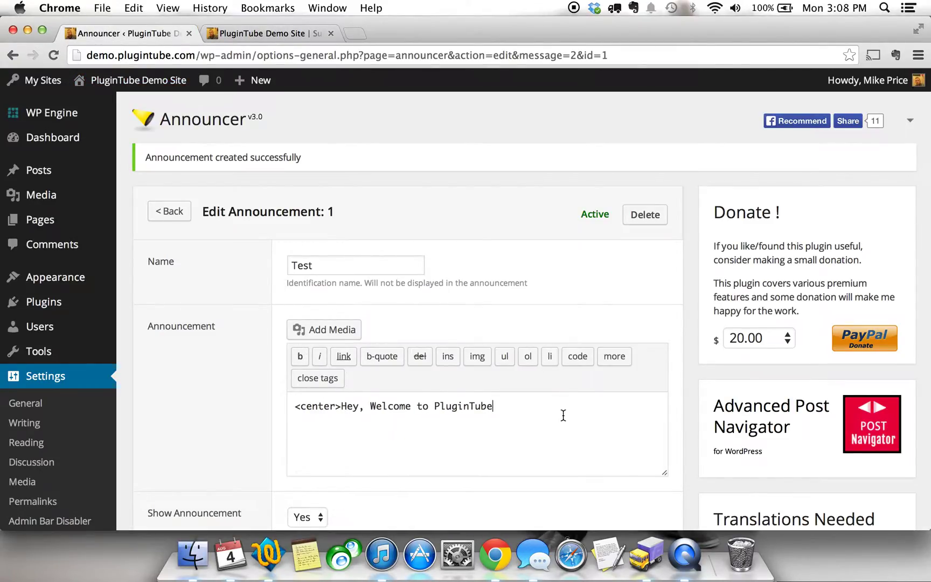
{"action": "type", "text": "</center?"}
{"action": "scroll", "coordinate": [801, 191], "scroll_direction": "down", "scroll_amount": 5}
{"action": "key", "text": "BackSpace"}
{"action": "type", "text": ">"}
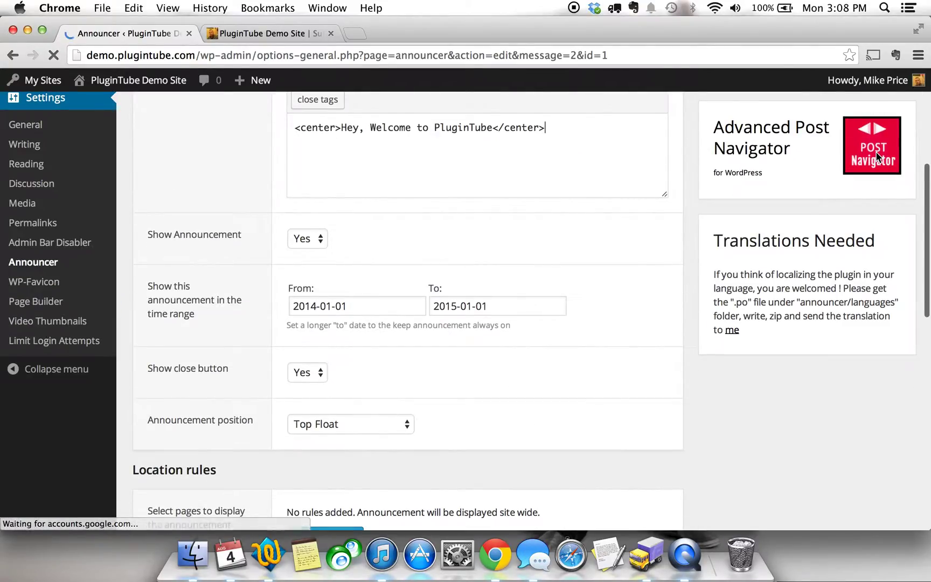
{"action": "scroll", "coordinate": [876, 156], "scroll_direction": "down", "scroll_amount": 7}
{"action": "scroll", "coordinate": [764, 243], "scroll_direction": "down", "scroll_amount": 3}
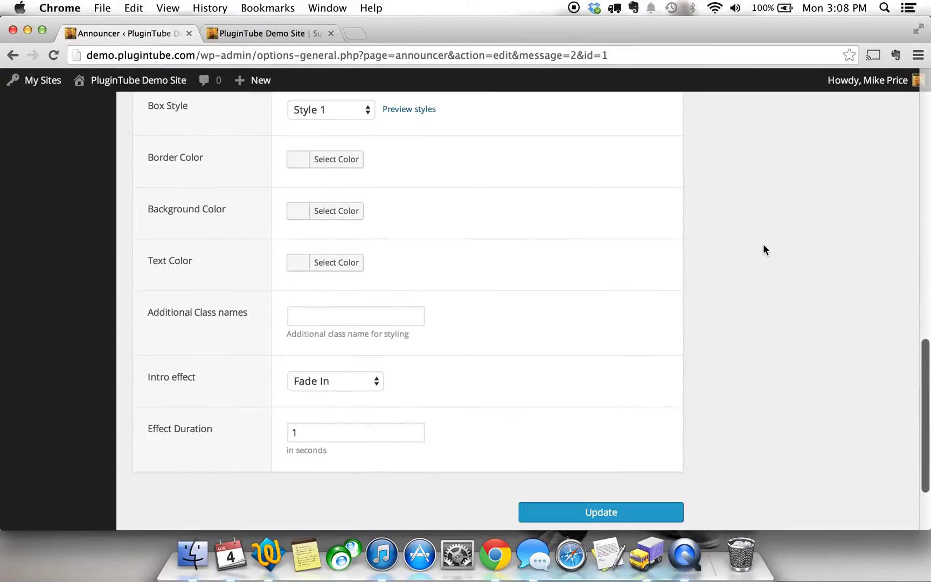
{"action": "scroll", "coordinate": [763, 243], "scroll_direction": "down", "scroll_amount": 2}
{"action": "left_click", "coordinate": [620, 410]}
Step: Reload the demo site's front page to see the centred banner
{"action": "left_click", "coordinate": [247, 48]}
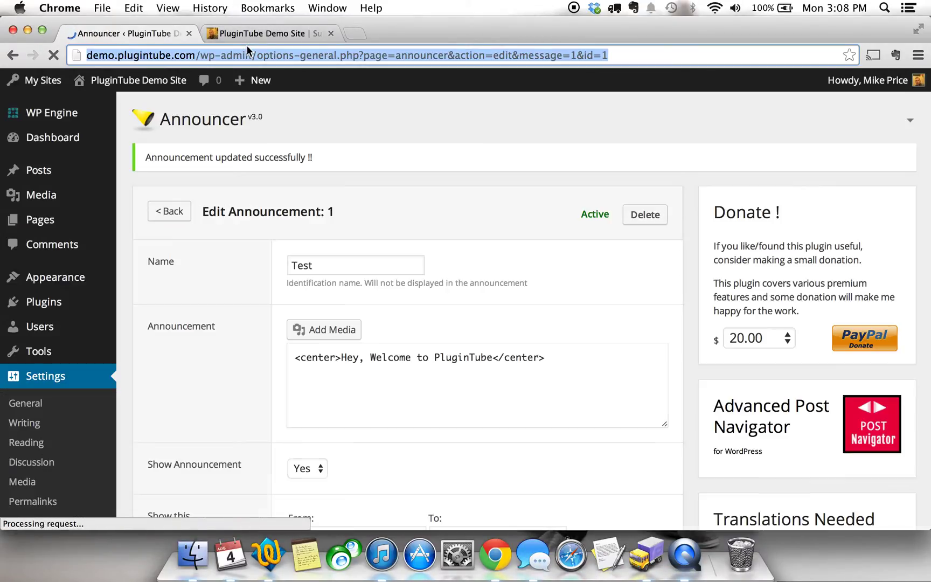
{"action": "left_click", "coordinate": [256, 34]}
{"action": "left_click", "coordinate": [53, 55]}
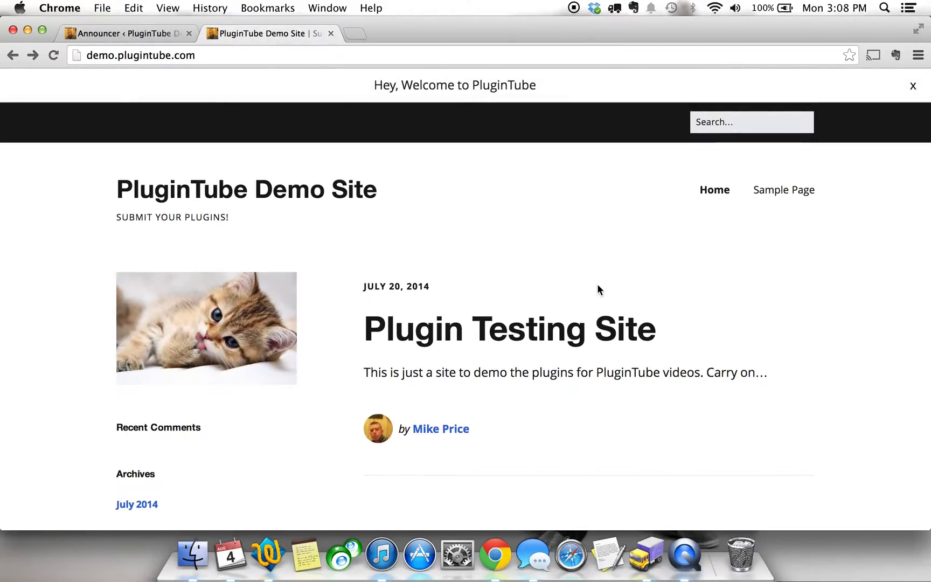
{"action": "scroll", "coordinate": [597, 283], "scroll_direction": "down", "scroll_amount": 6}
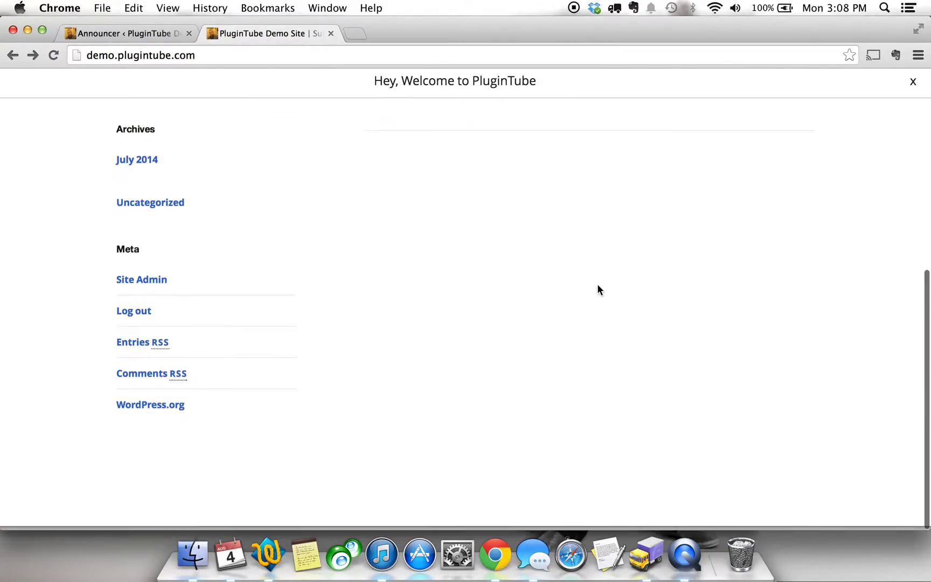
{"action": "scroll", "coordinate": [597, 283], "scroll_direction": "up", "scroll_amount": 8}
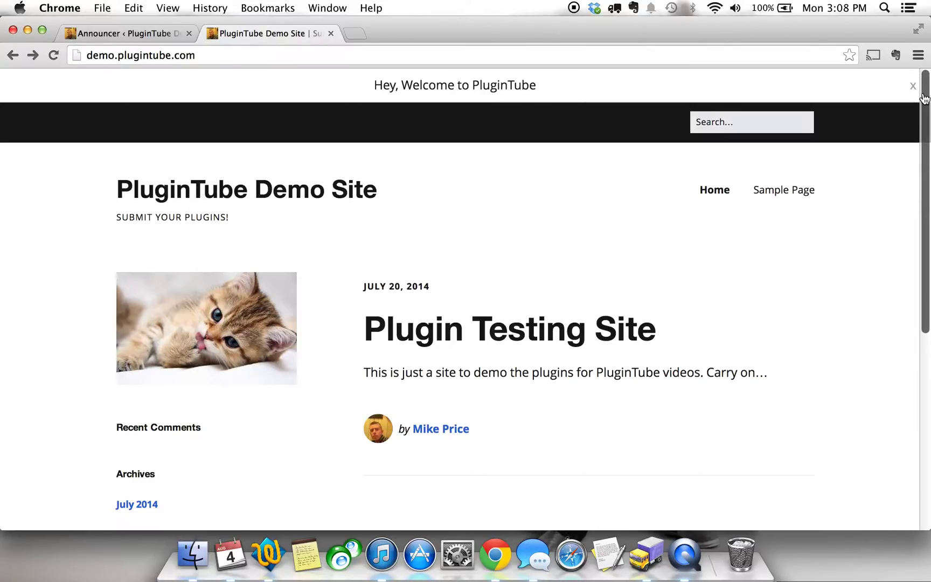
{"action": "scroll", "coordinate": [469, 194], "scroll_direction": "down", "scroll_amount": 3}
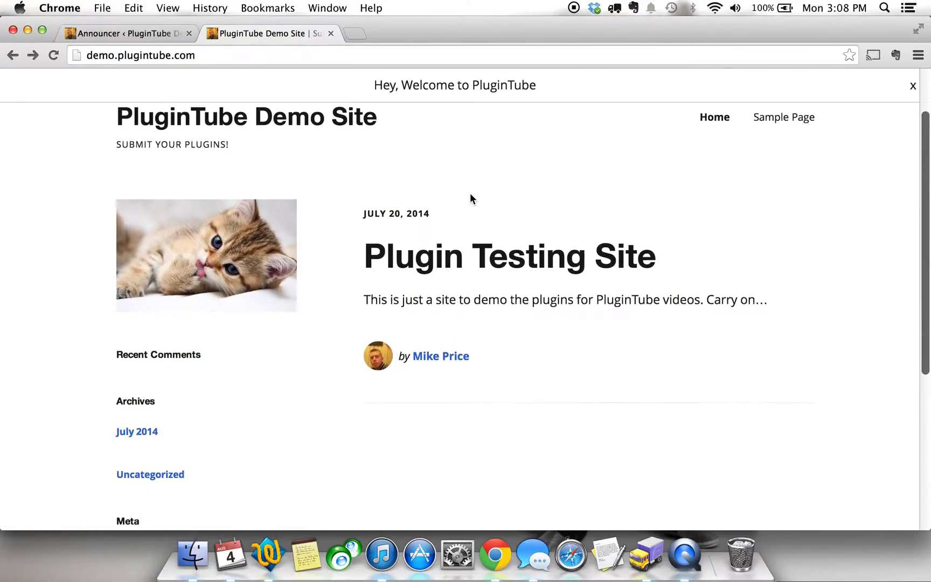
{"action": "scroll", "coordinate": [470, 194], "scroll_direction": "down", "scroll_amount": 5}
{"action": "scroll", "coordinate": [469, 194], "scroll_direction": "up", "scroll_amount": 10}
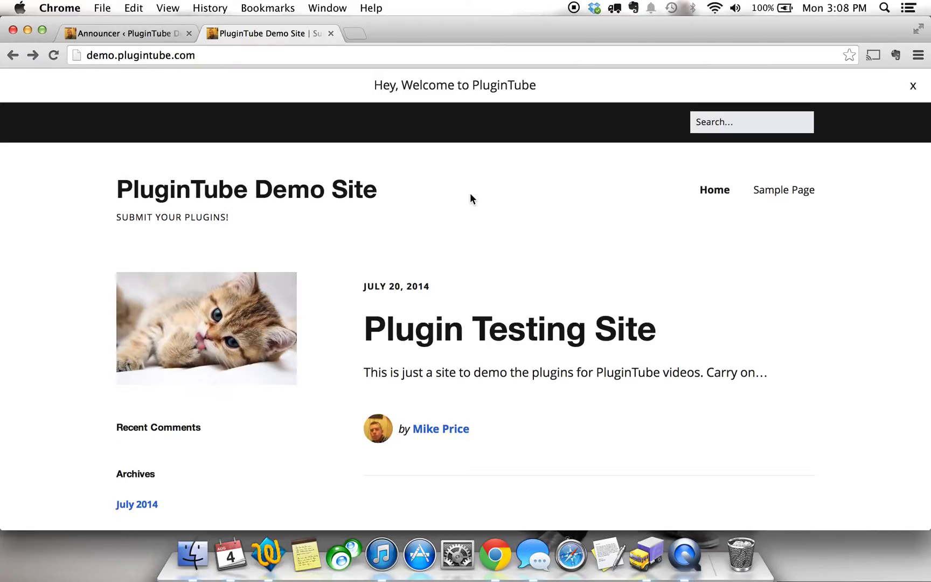
{"action": "scroll", "coordinate": [469, 192], "scroll_direction": "down", "scroll_amount": 5}
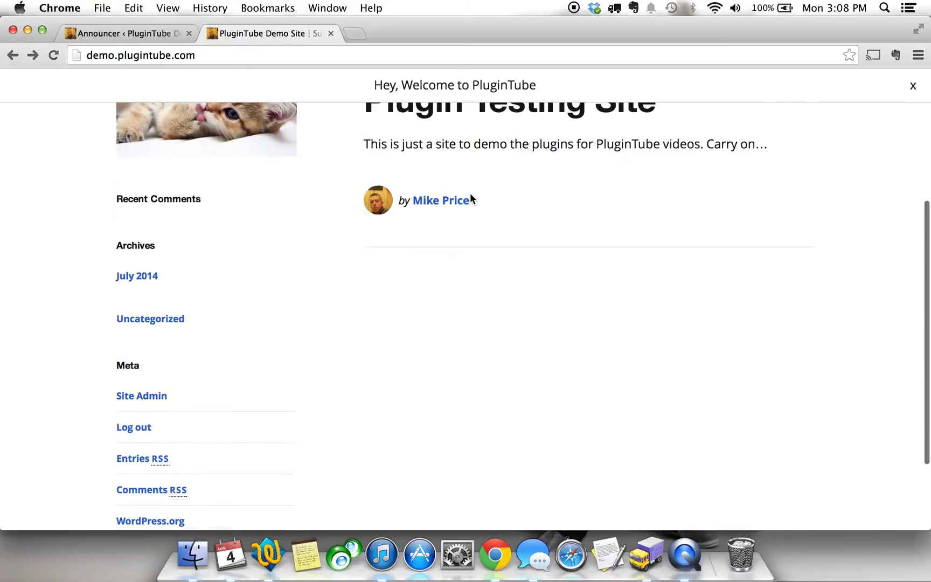
{"action": "left_click", "coordinate": [104, 31]}
Step: Scroll through the Test announcement's Edit Announcement options to review them
{"action": "scroll", "coordinate": [296, 189], "scroll_direction": "down", "scroll_amount": 10}
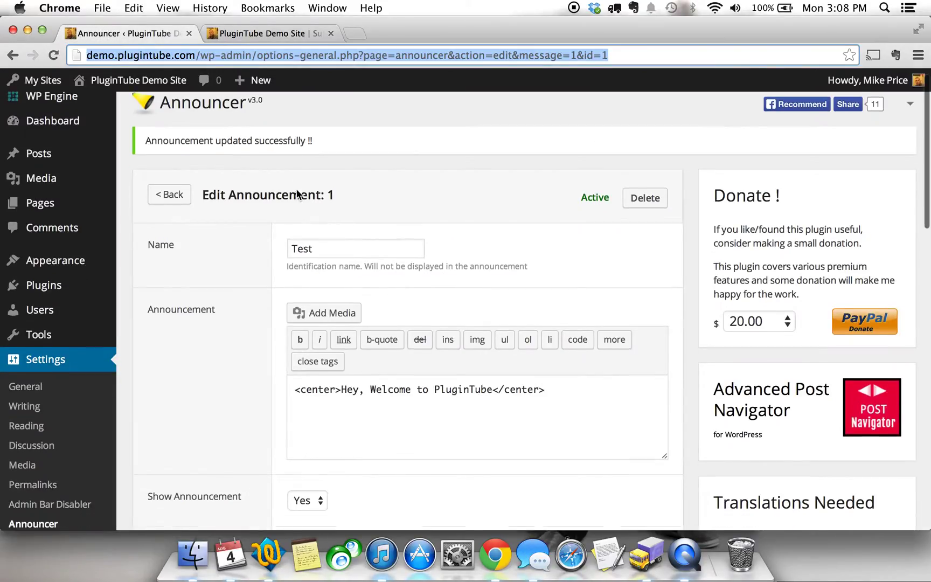
{"action": "scroll", "coordinate": [296, 188], "scroll_direction": "down", "scroll_amount": 6}
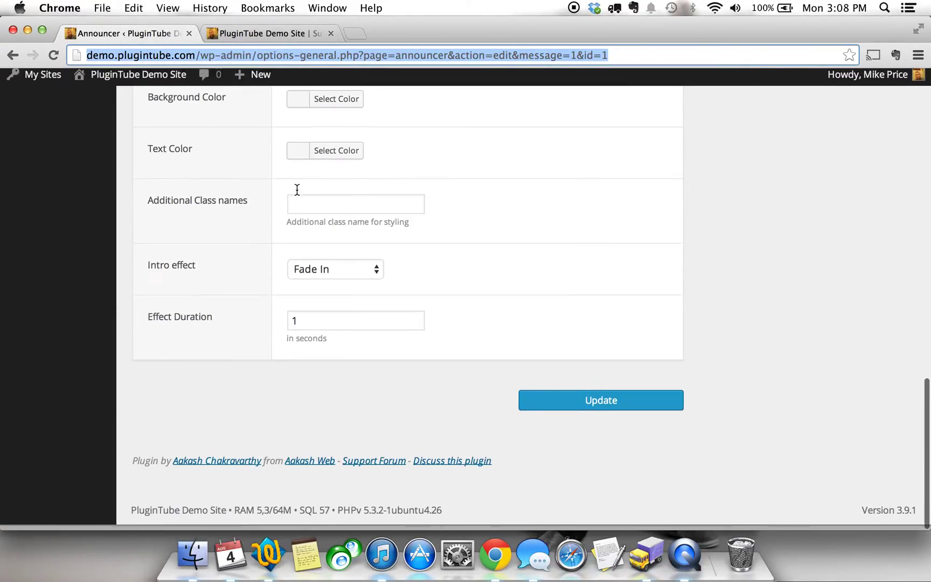
{"action": "scroll", "coordinate": [298, 191], "scroll_direction": "up", "scroll_amount": 15}
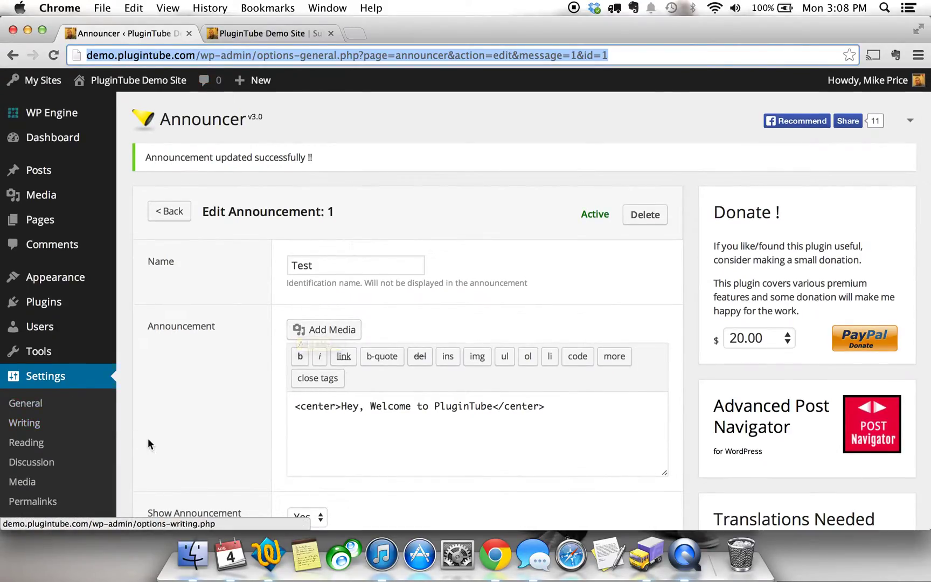
{"action": "scroll", "coordinate": [149, 439], "scroll_direction": "down", "scroll_amount": 5}
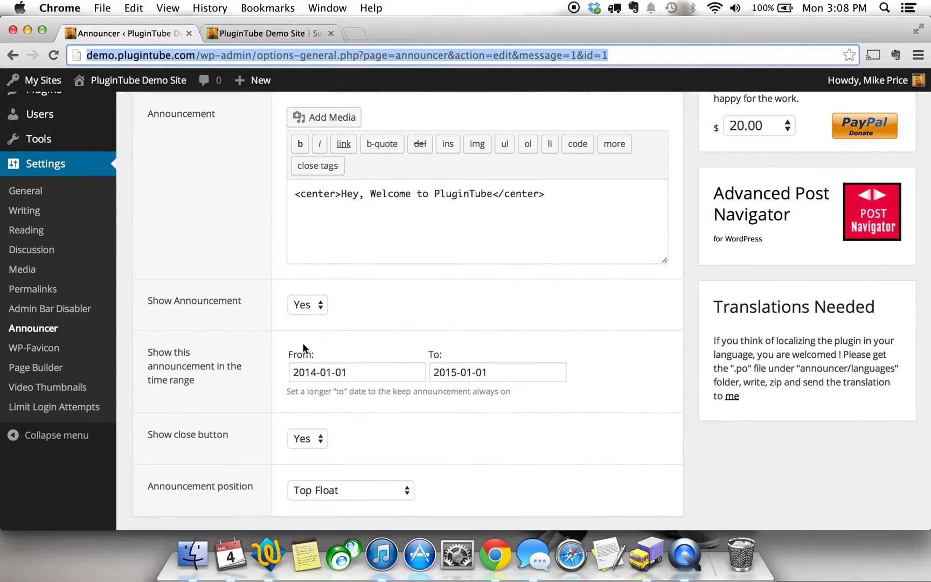
{"action": "scroll", "coordinate": [303, 342], "scroll_direction": "down", "scroll_amount": 3}
{"action": "scroll", "coordinate": [303, 346], "scroll_direction": "up", "scroll_amount": 3}
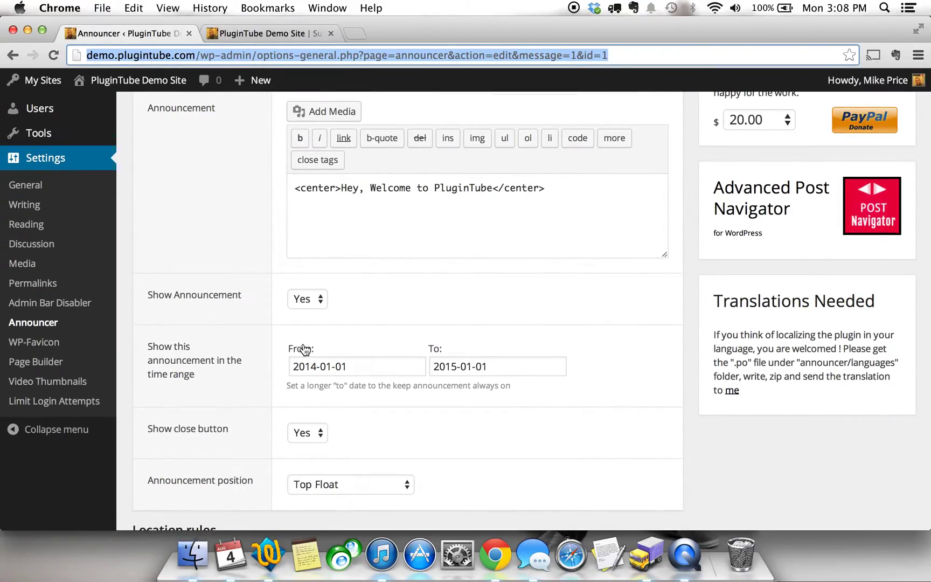
{"action": "scroll", "coordinate": [313, 262], "scroll_direction": "up", "scroll_amount": 2}
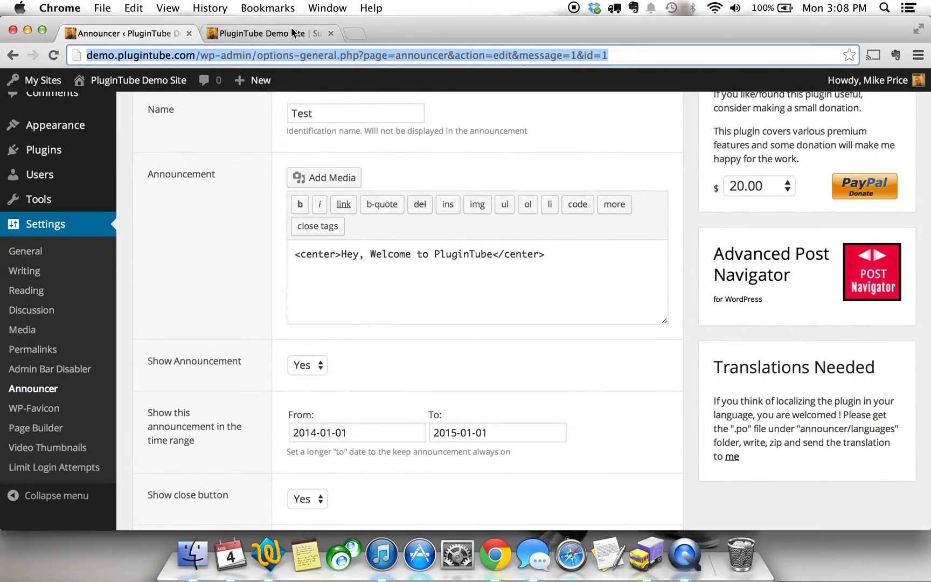
{"action": "left_click", "coordinate": [267, 34]}
Step: Scroll to the top of the front page to view the centred welcome banner and its close X
{"action": "scroll", "coordinate": [400, 137], "scroll_direction": "up", "scroll_amount": 5}
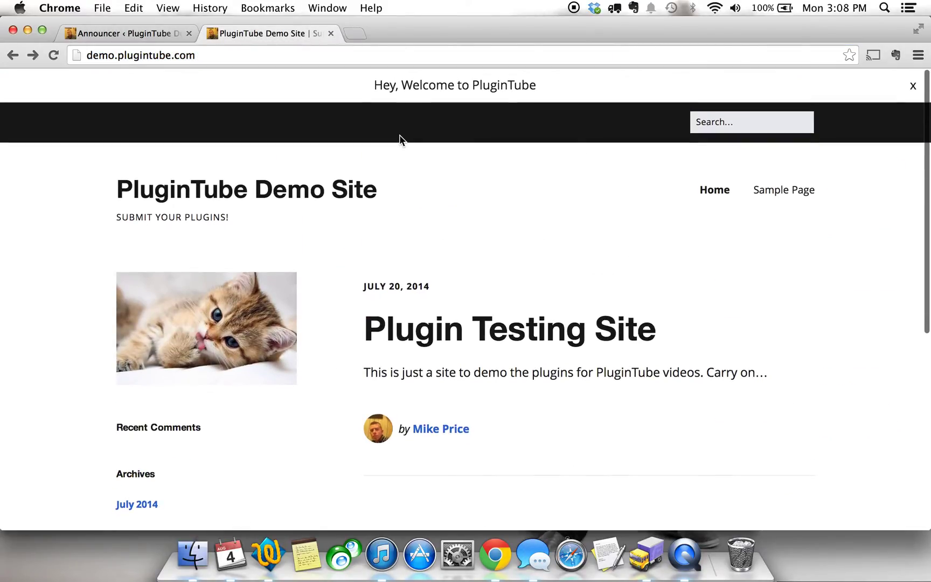